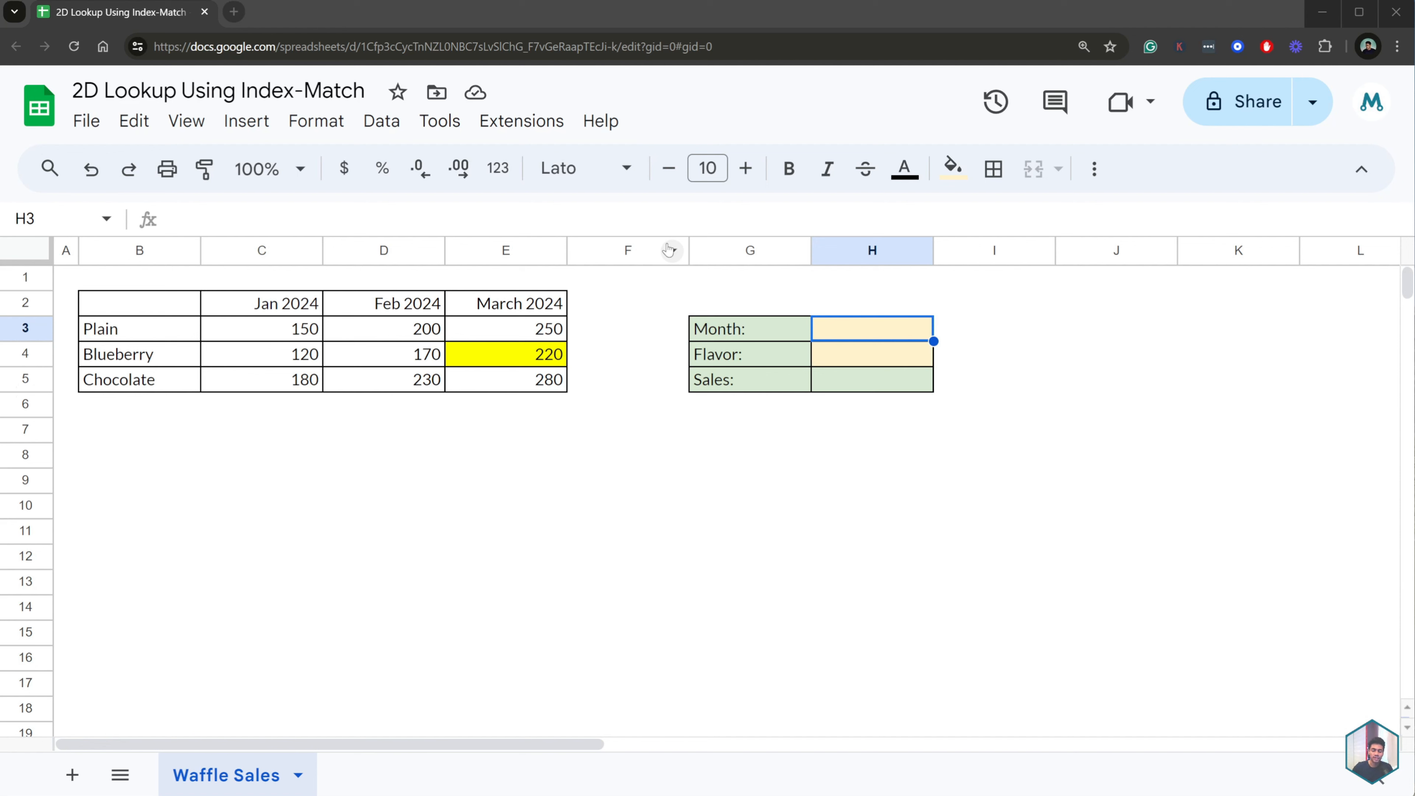
pyautogui.click(574, 437)
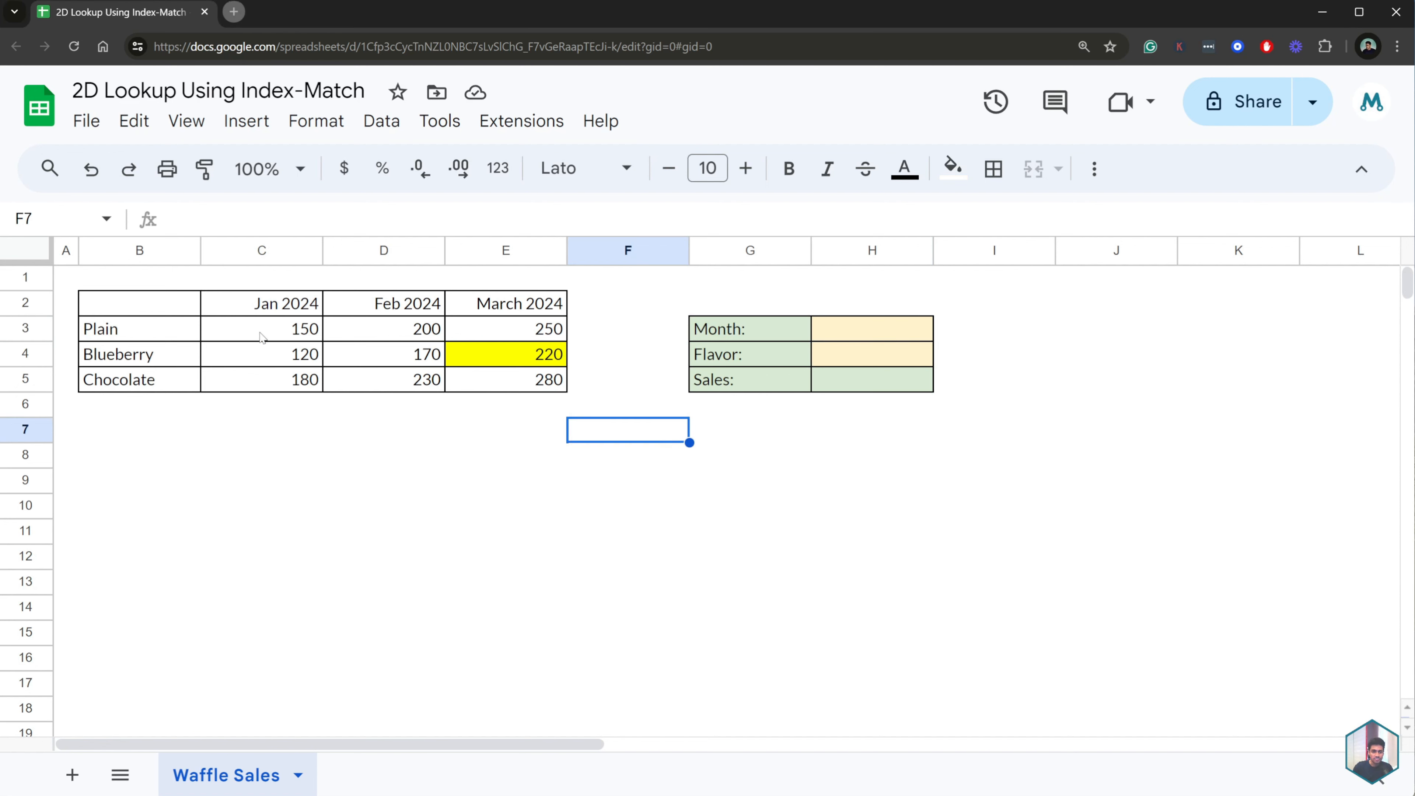
pyautogui.moveTo(189, 310); pyautogui.dragTo(513, 389)
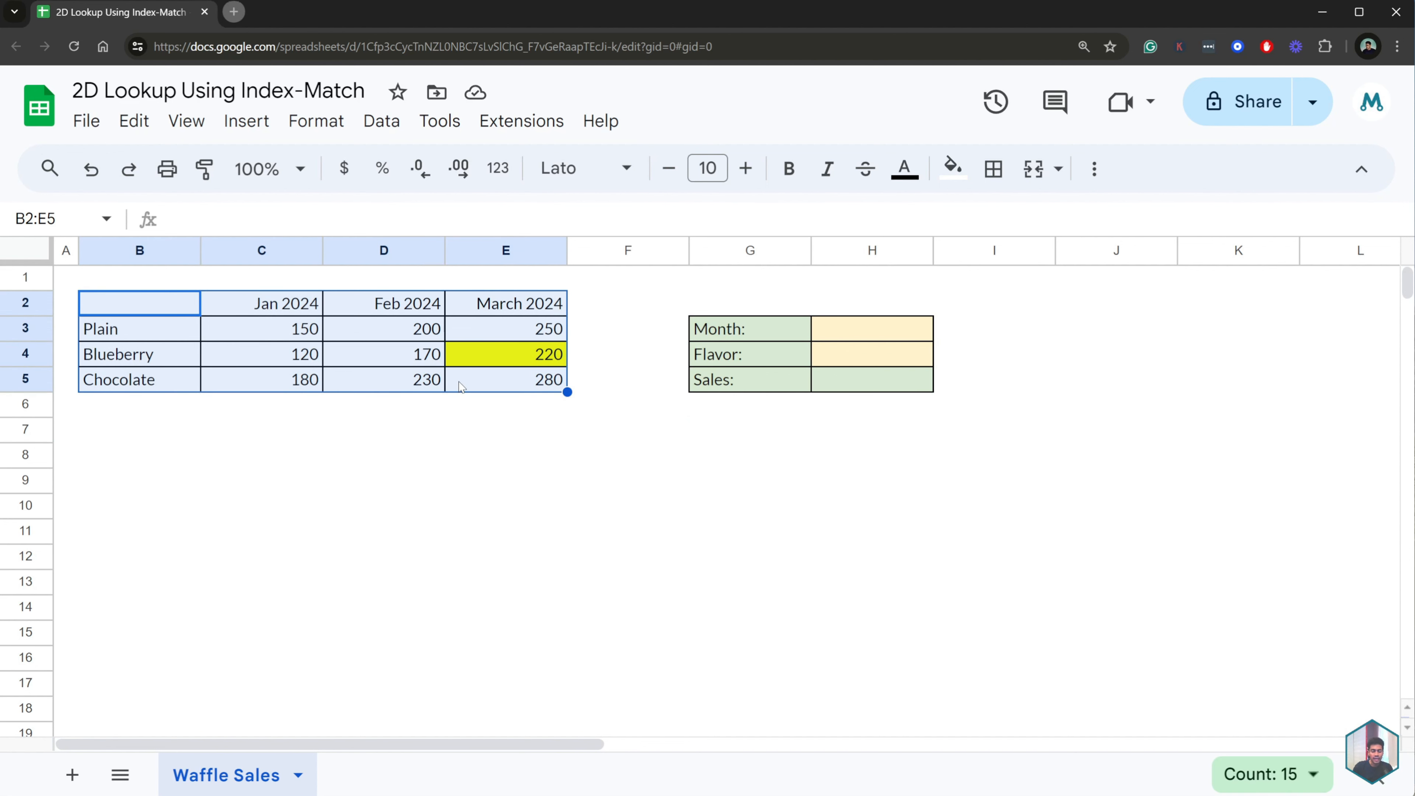
pyautogui.click(878, 335)
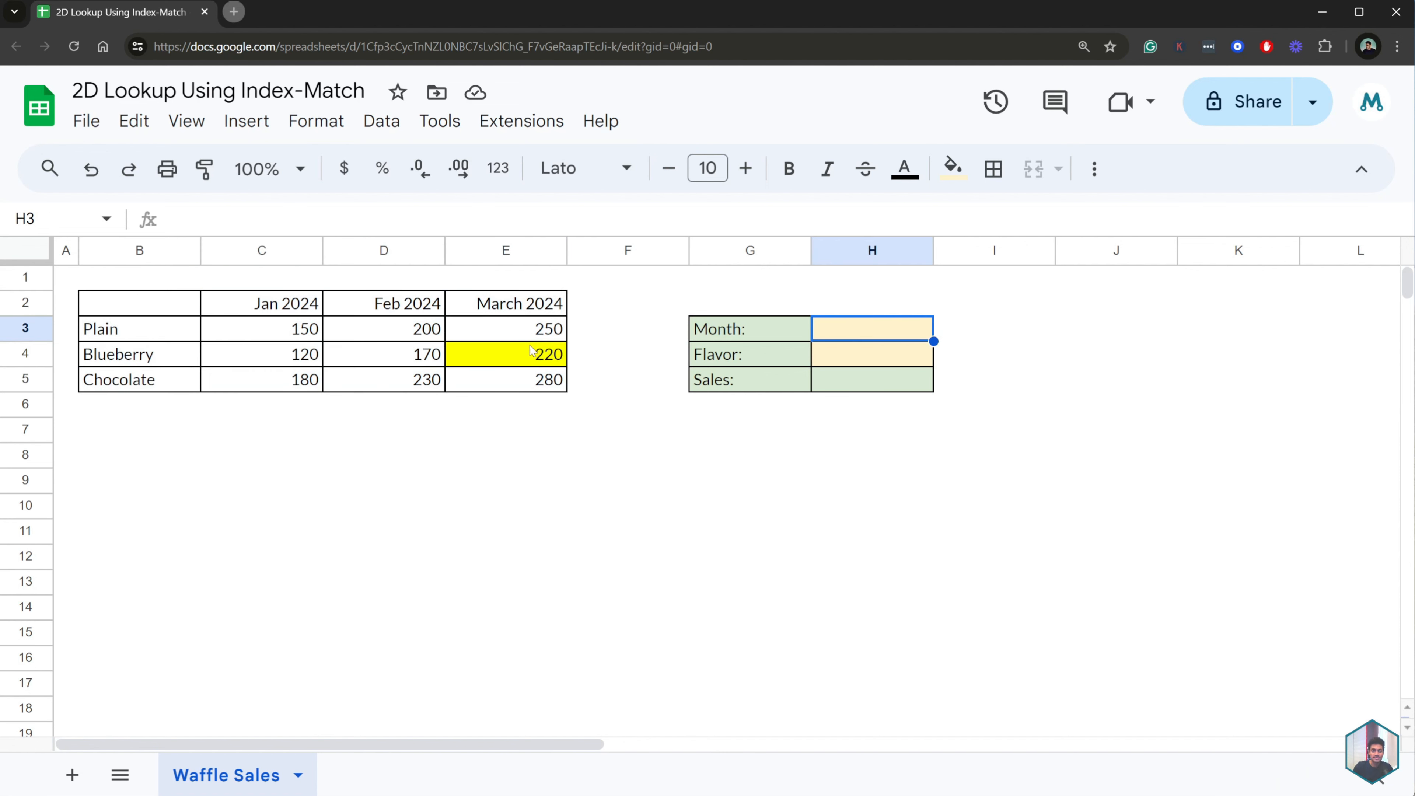
pyautogui.click(862, 360)
pyautogui.click(755, 333)
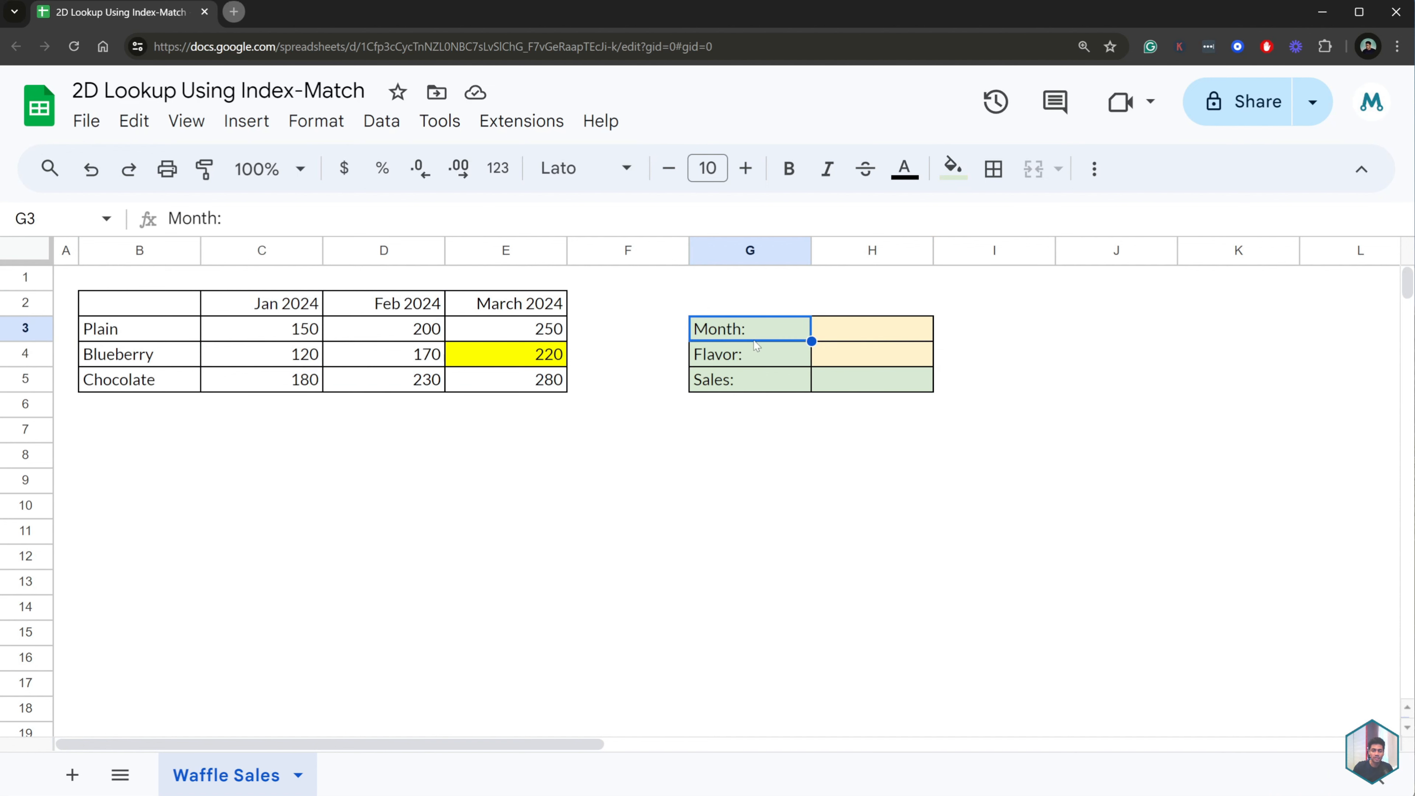
pyautogui.click(756, 360)
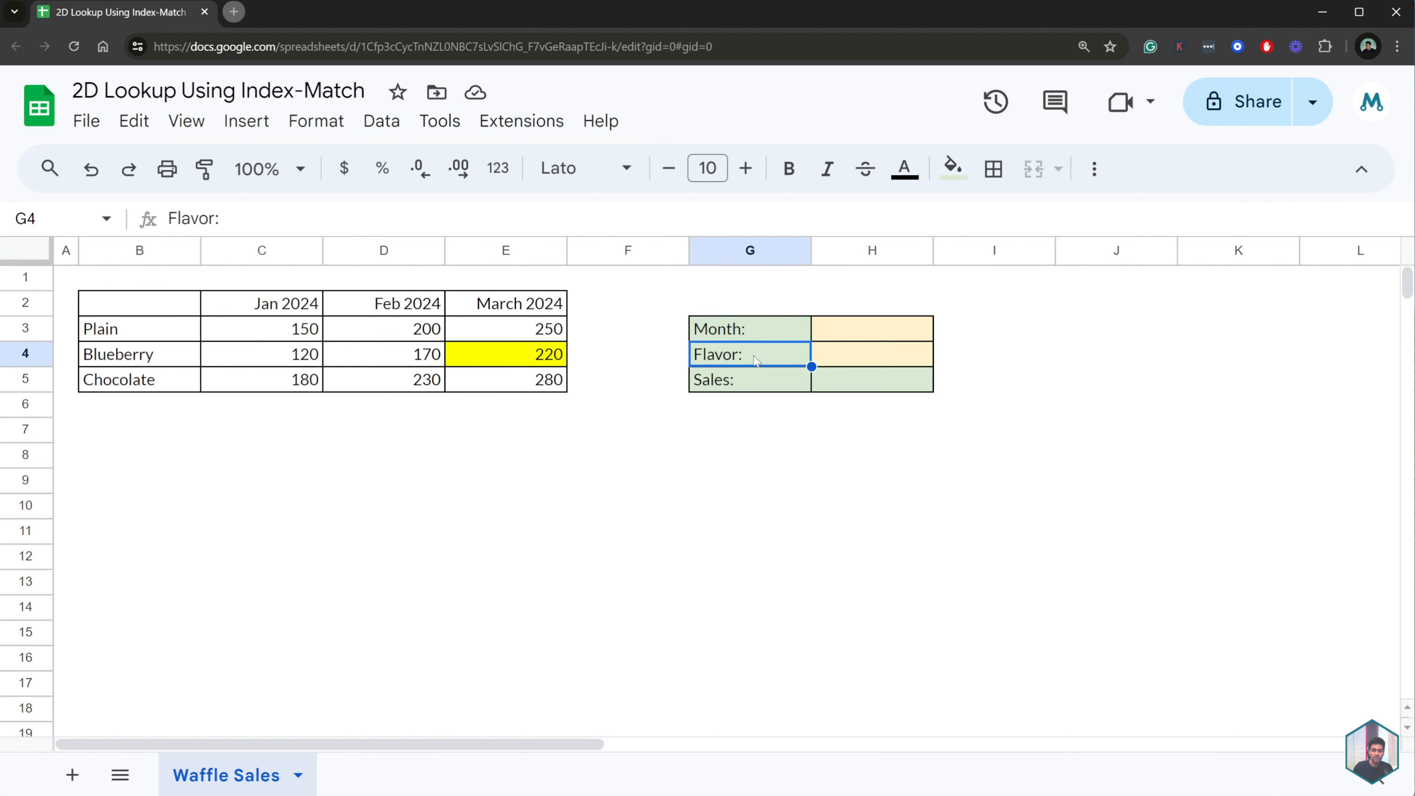
# - Enter March 2024 as the lookup month in H3 and Blueberry as the flavor in H4
pyautogui.click(869, 333)
pyautogui.write('March 2024')
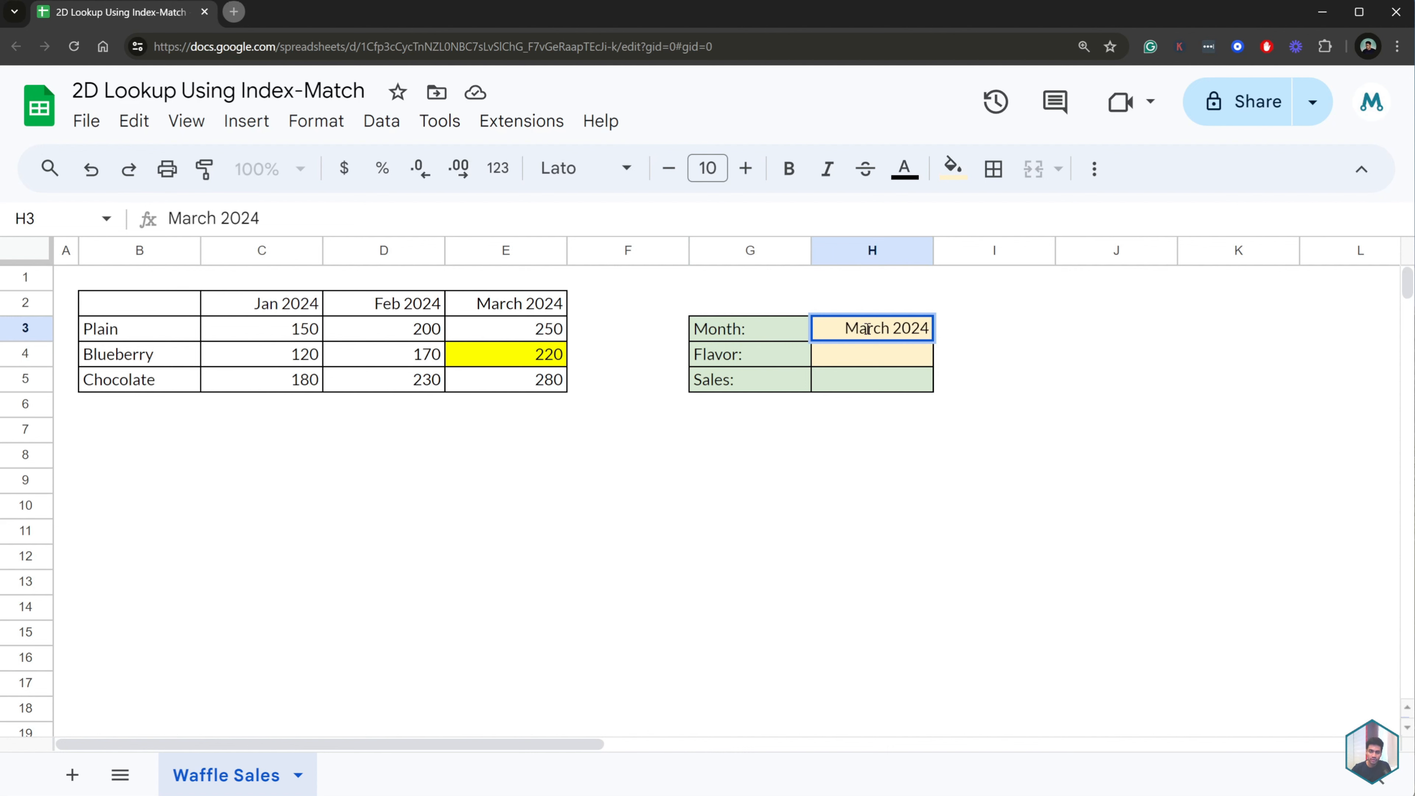
pyautogui.press('Return')
pyautogui.write('Blue')
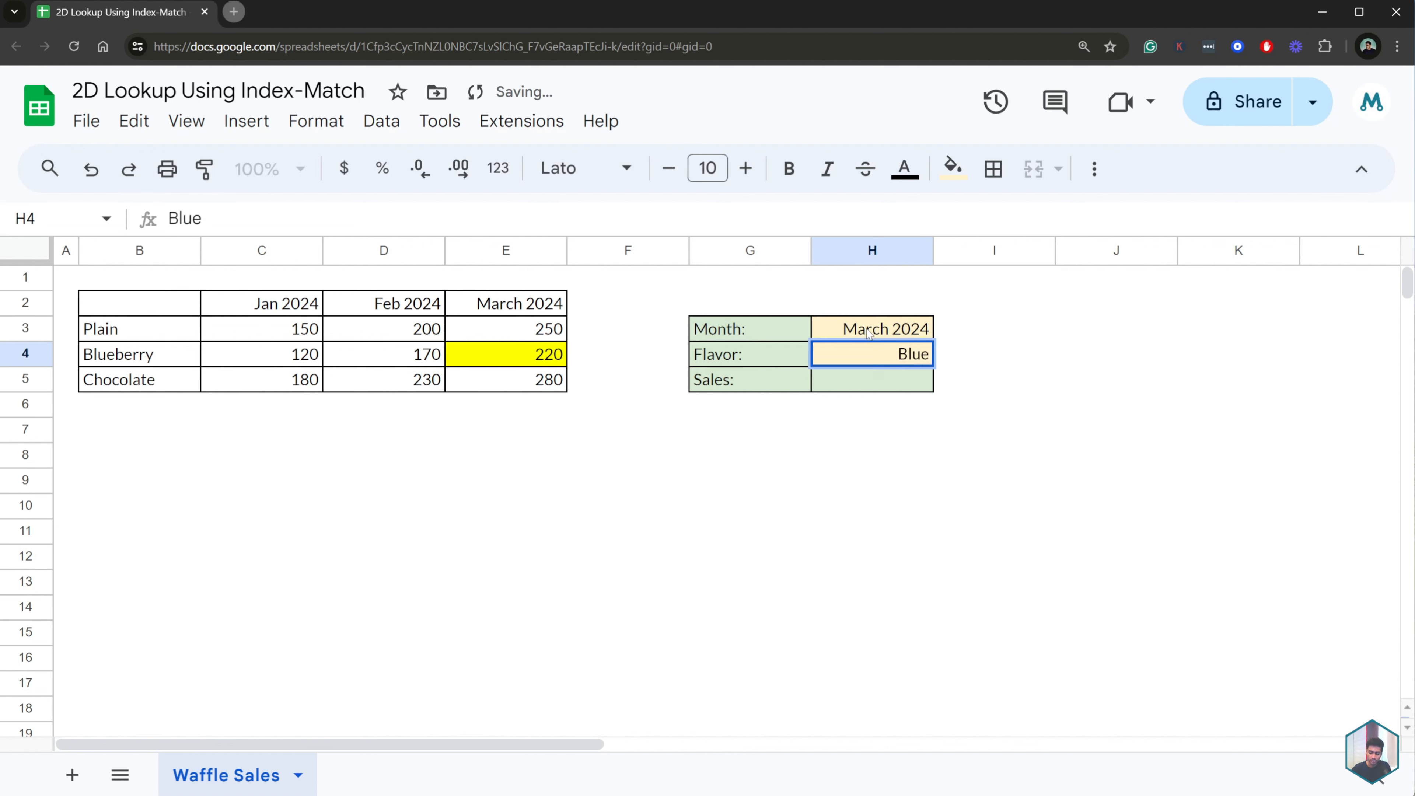
pyautogui.write('berry')
pyautogui.press('Return')
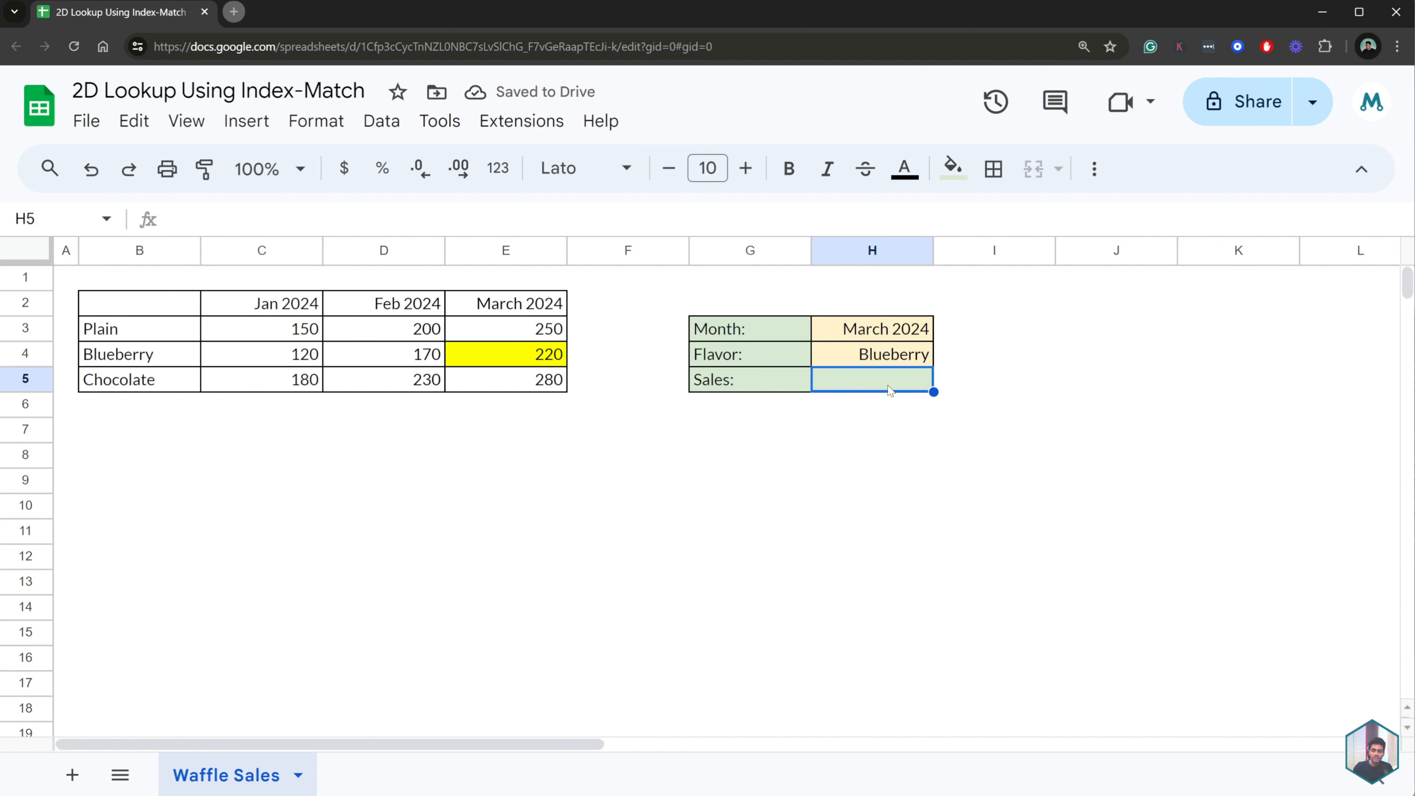
# - Examine the month and flavor inputs, the March 2024 column, the Blueberry row, their intersection and the month headers
pyautogui.moveTo(881, 327); pyautogui.dragTo(876, 360)
pyautogui.click(848, 376)
pyautogui.moveTo(530, 305); pyautogui.dragTo(523, 345)
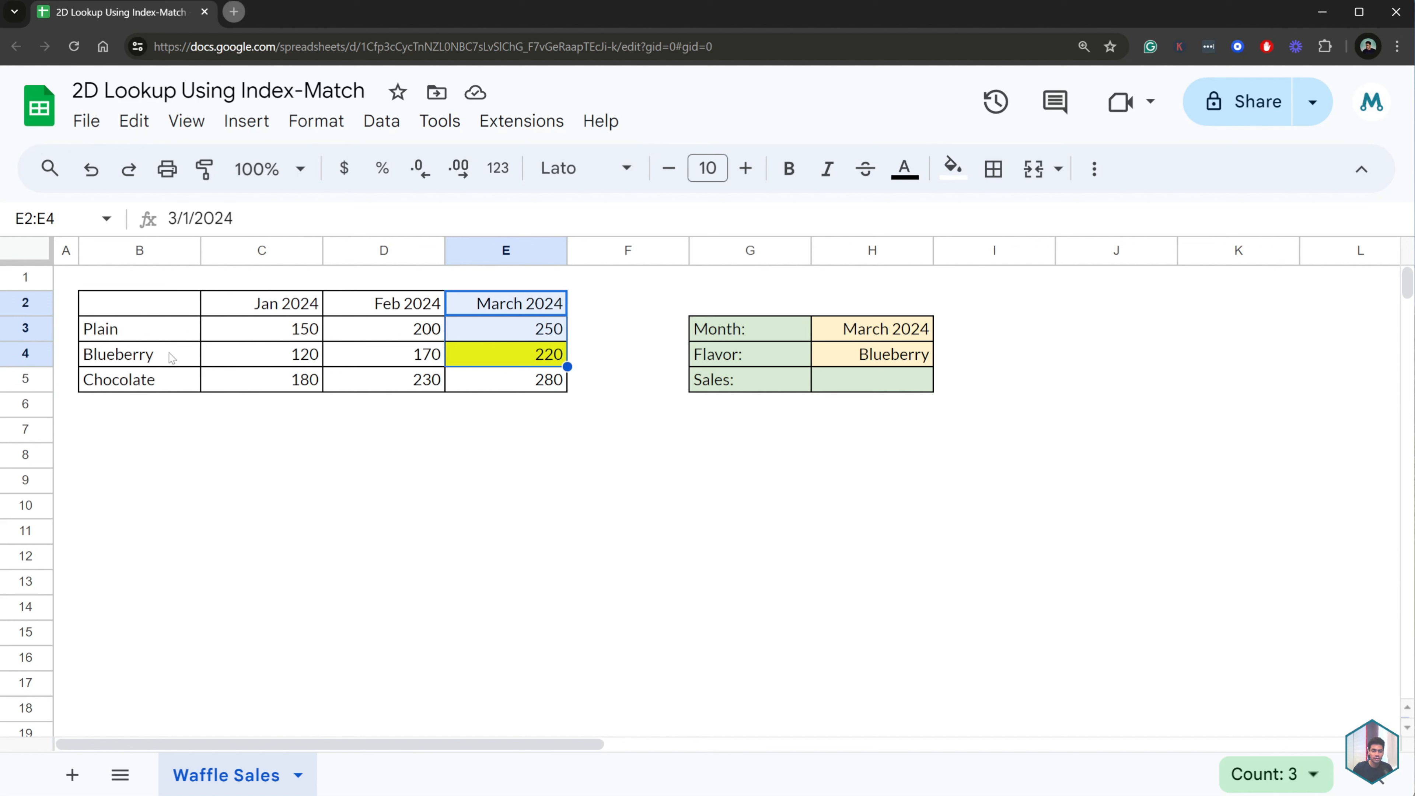
pyautogui.moveTo(172, 358); pyautogui.dragTo(517, 366)
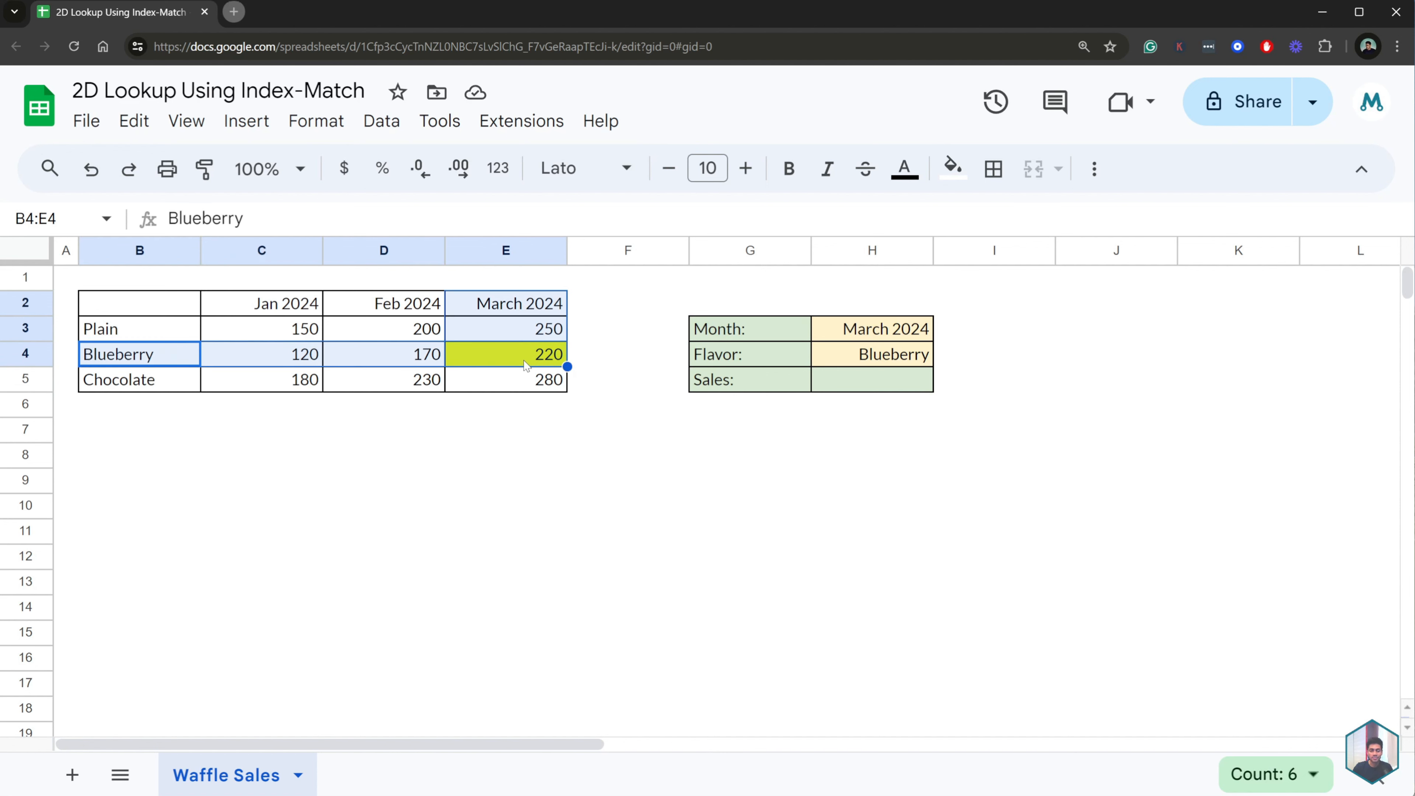
pyautogui.click(504, 356)
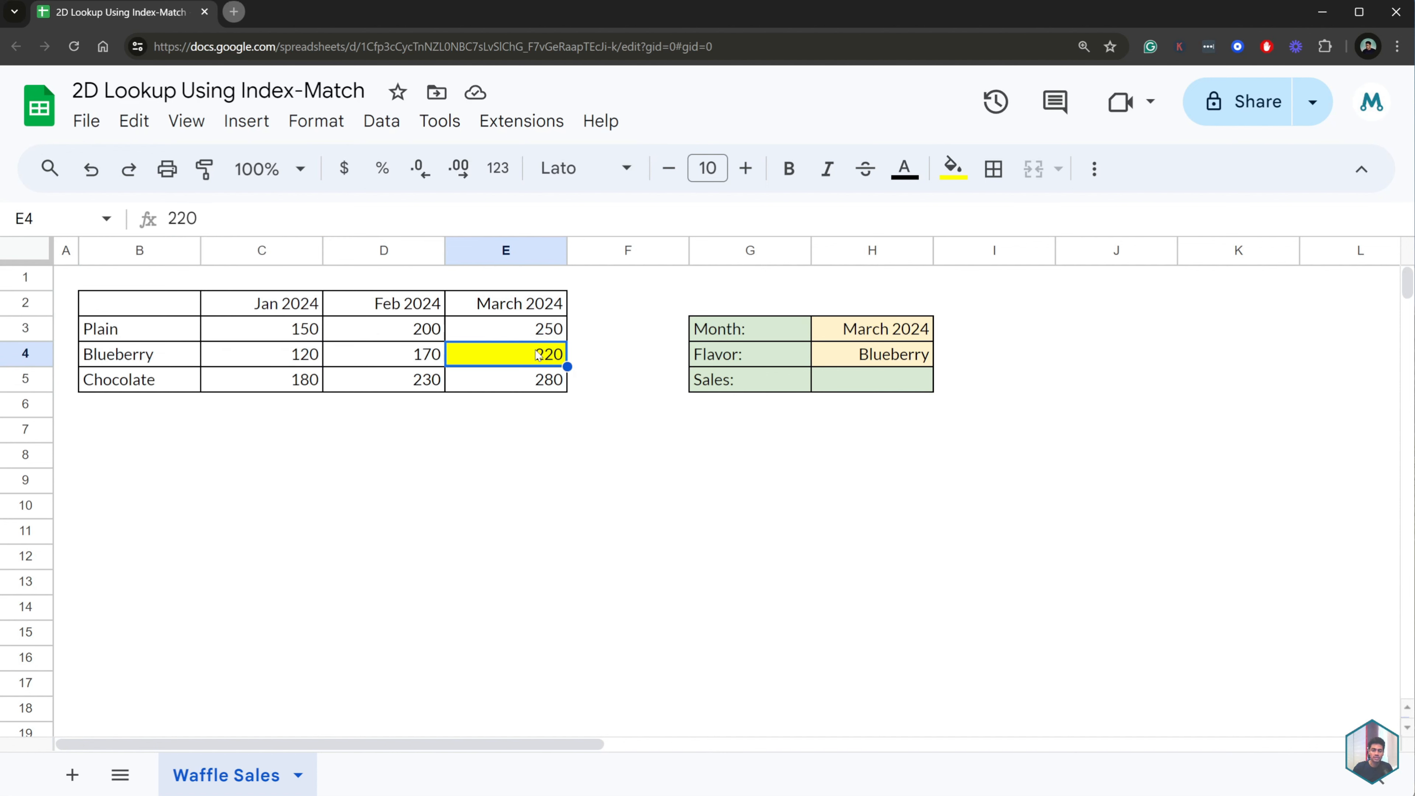
pyautogui.click(891, 387)
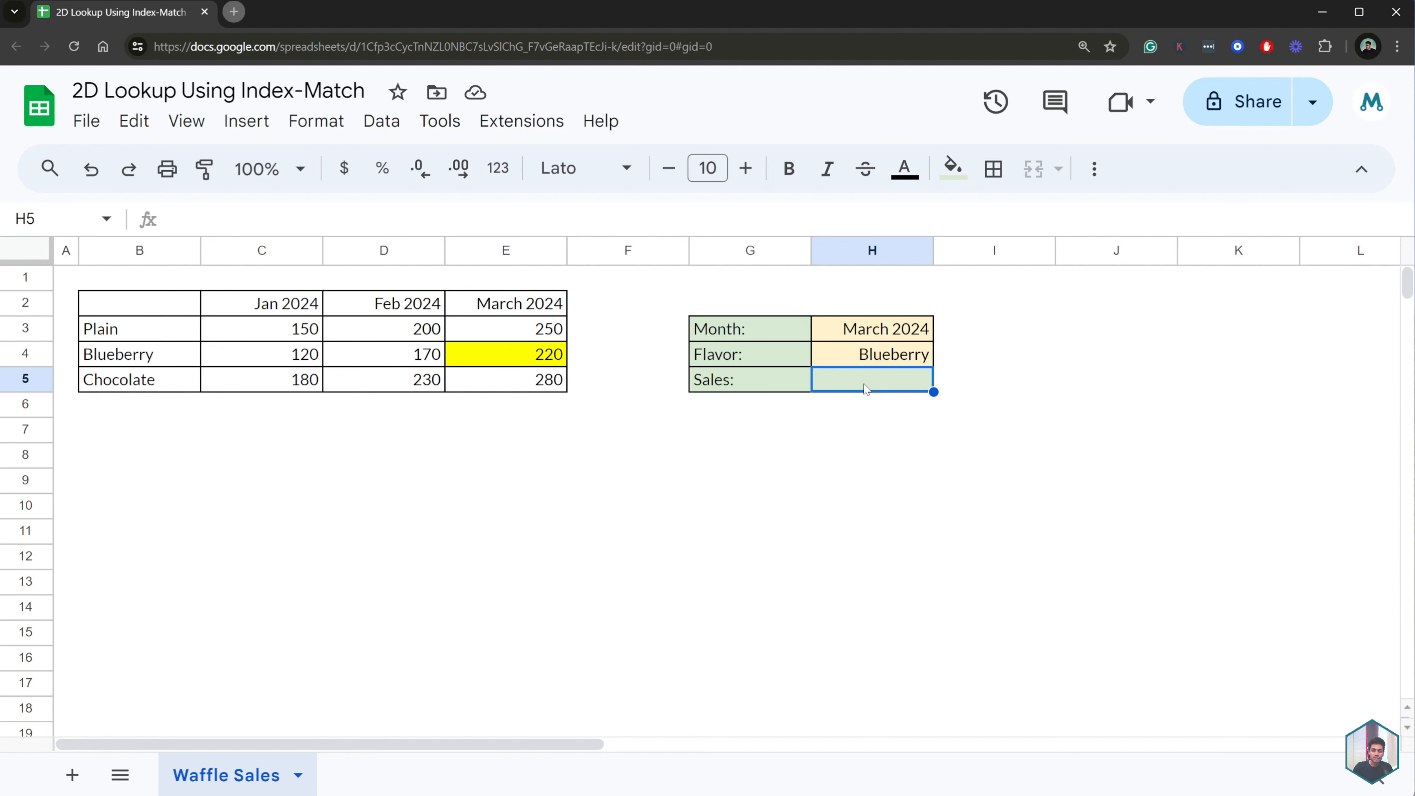
pyautogui.click(957, 338)
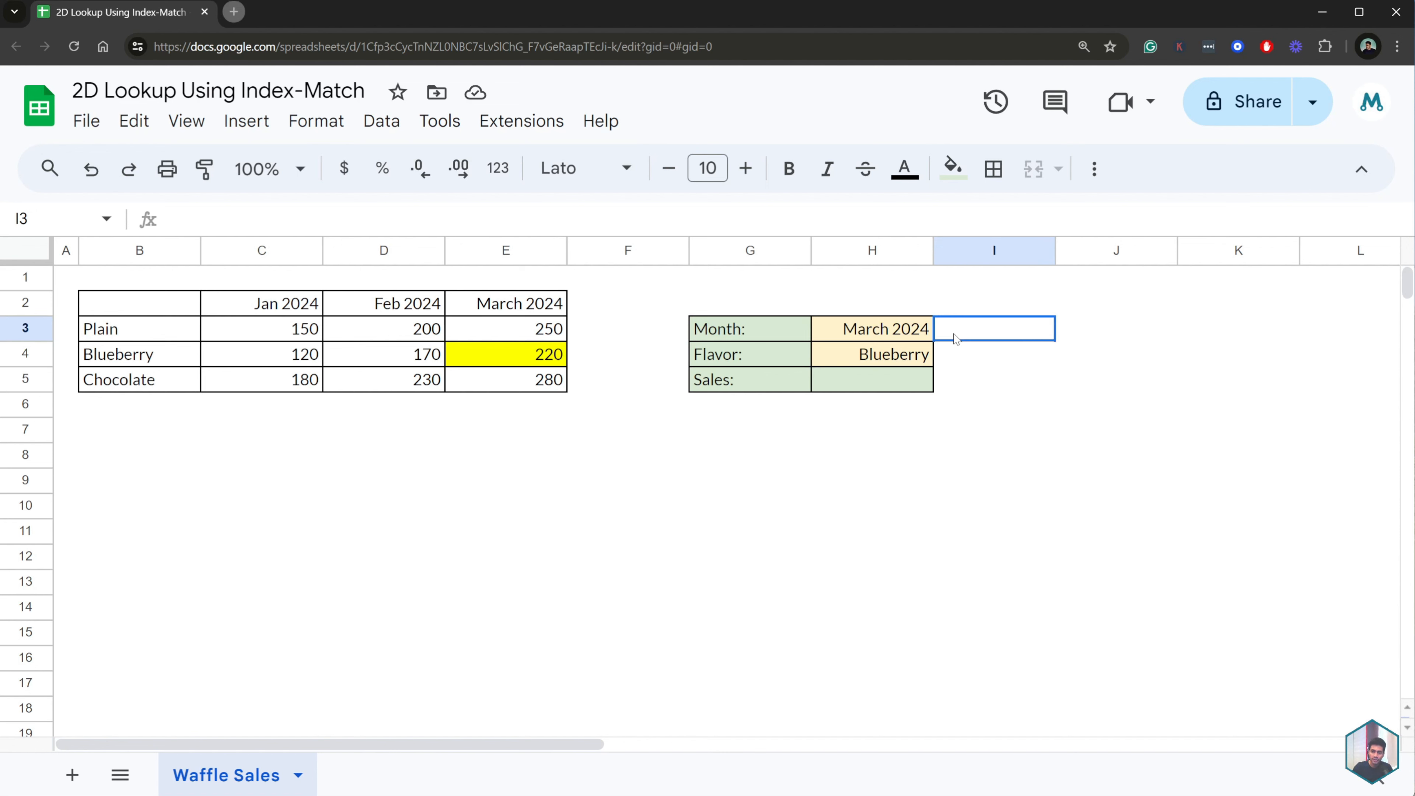
pyautogui.click(897, 333)
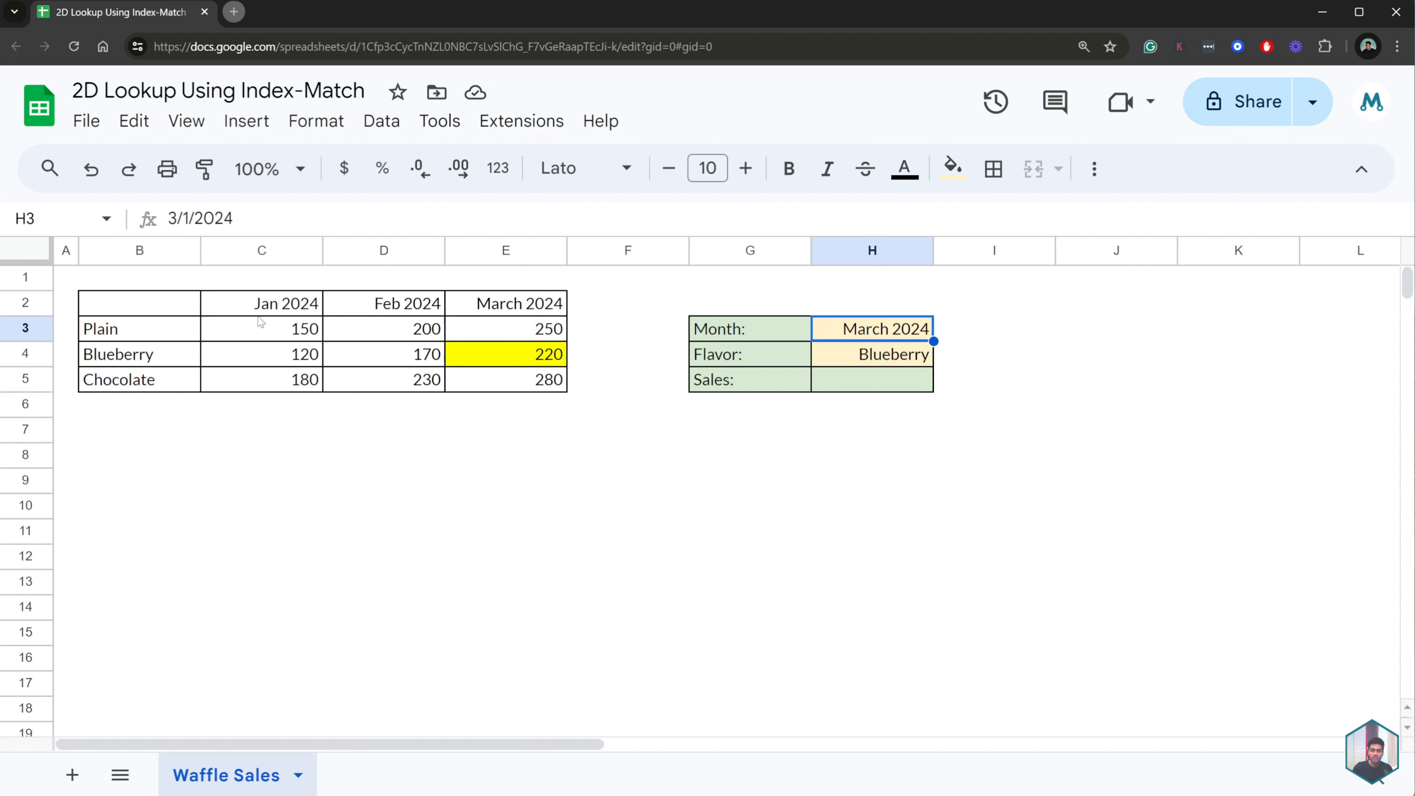
pyautogui.moveTo(267, 307); pyautogui.dragTo(504, 312)
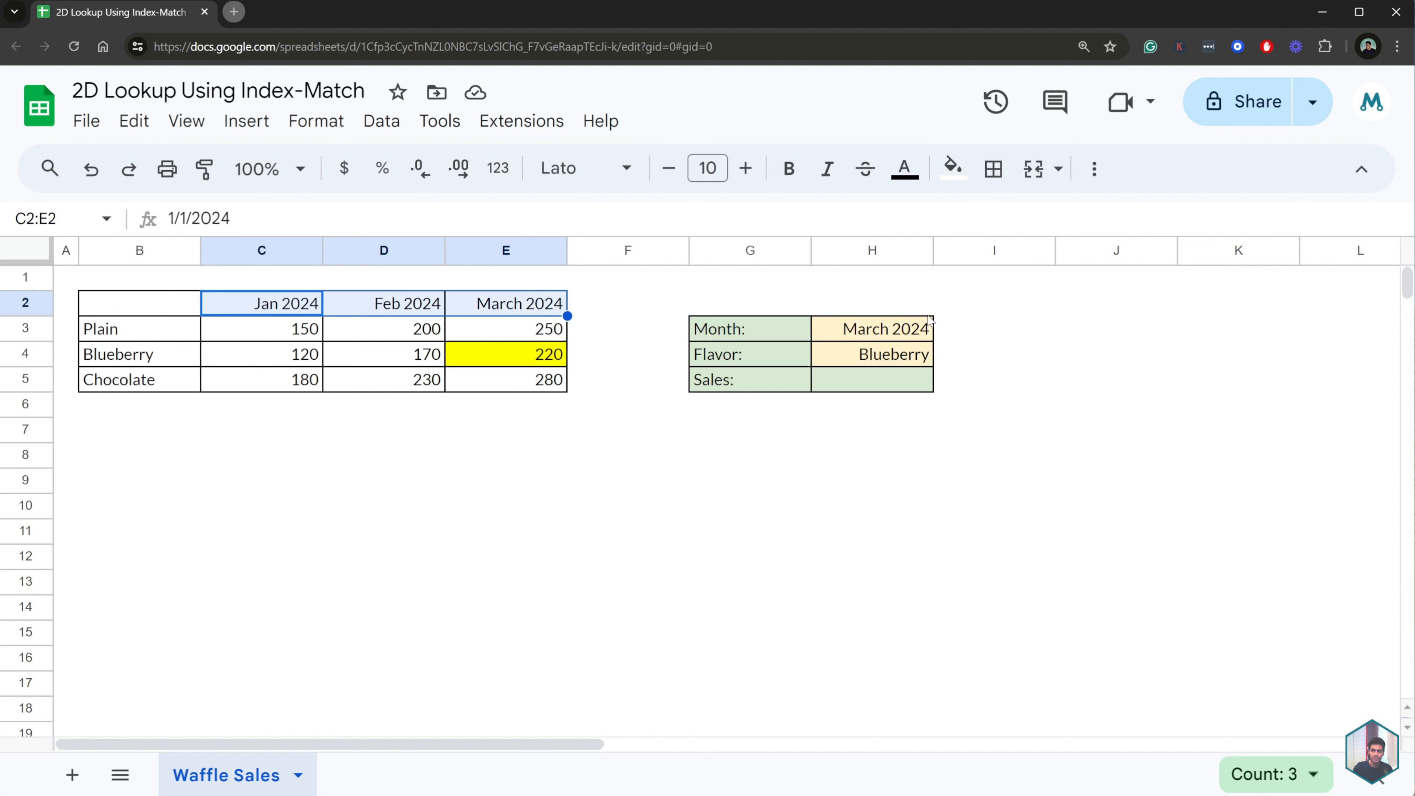
# - In cell I3, enter =MATCH(H3,C2:E2,0) to find the position of the chosen month among the month headers
pyautogui.click(995, 330)
pyautogui.write('=MATC')
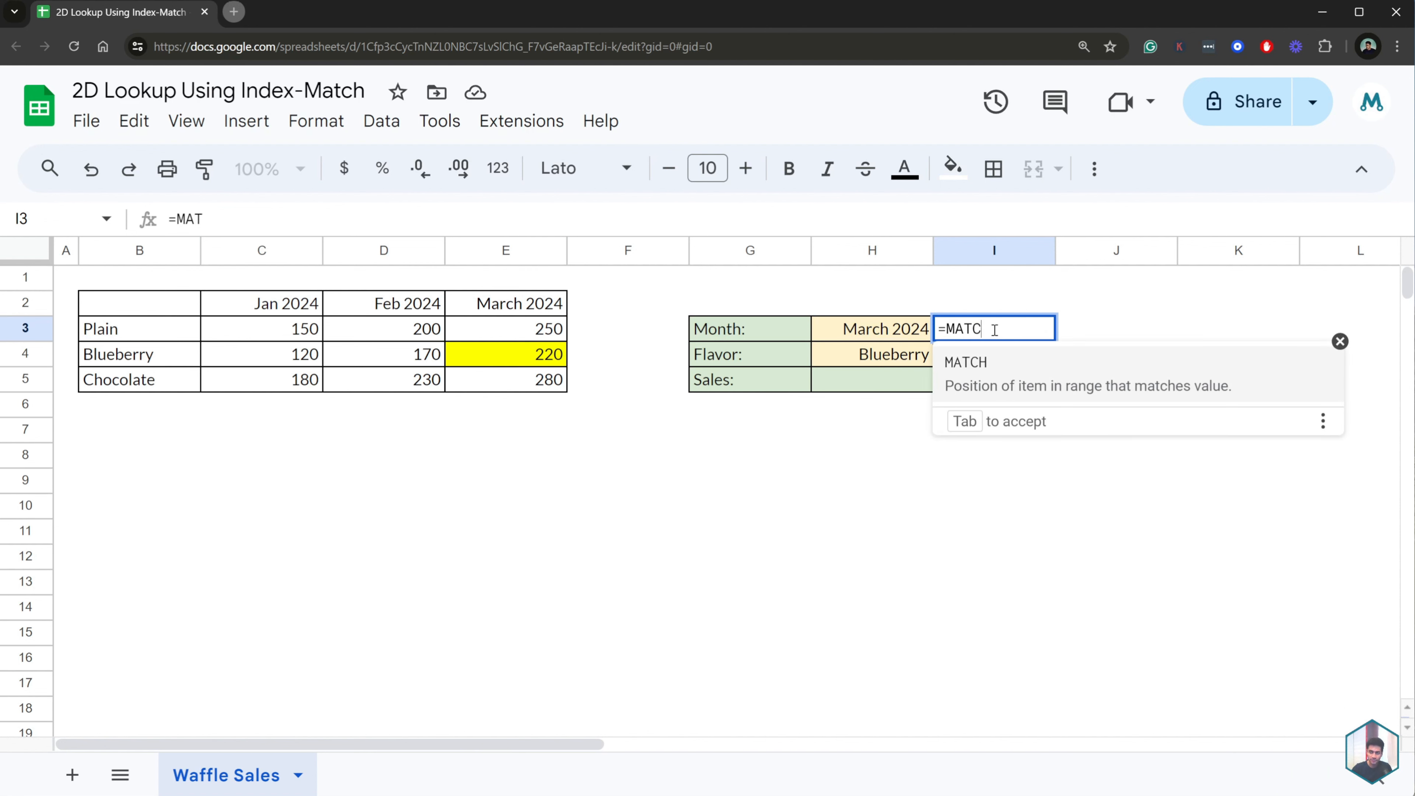
pyautogui.write('H(')
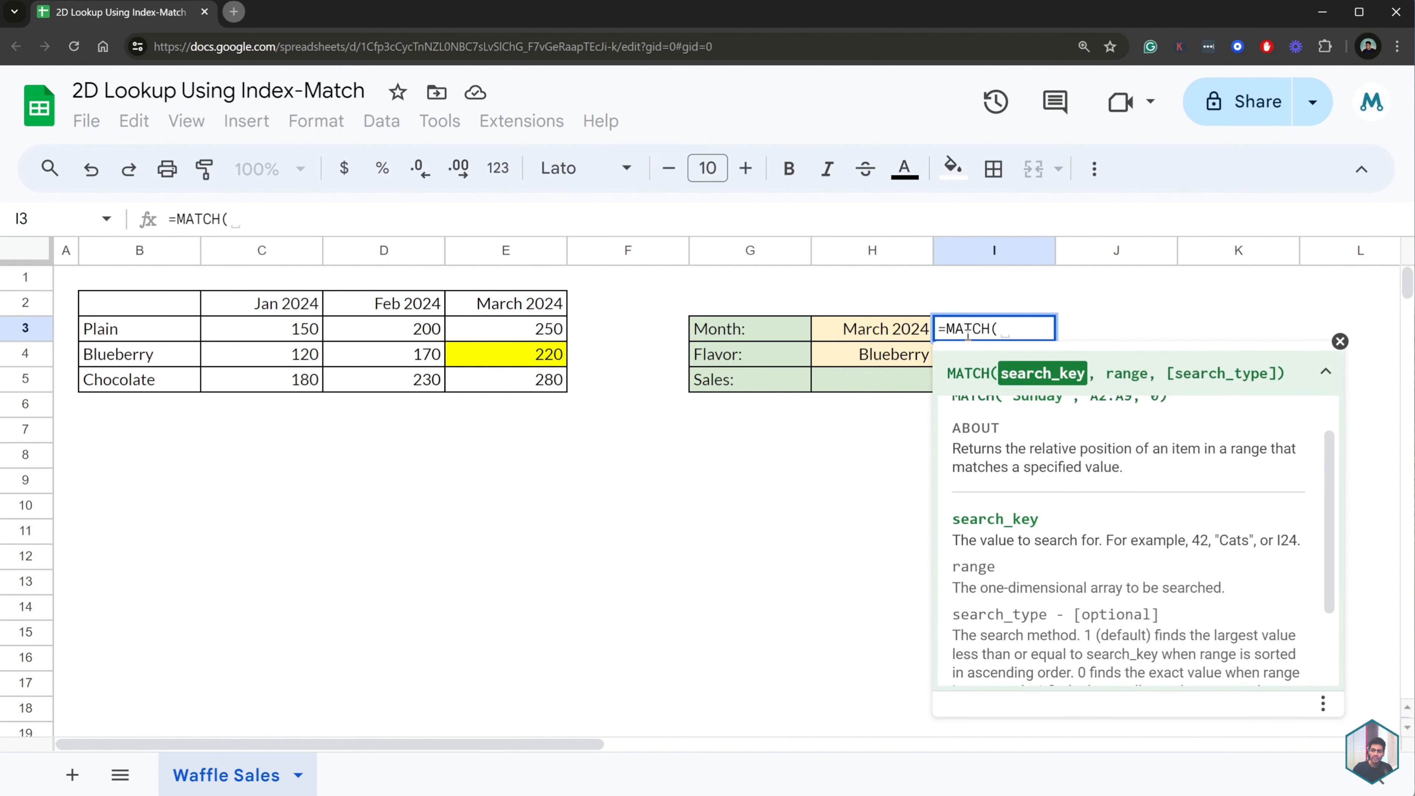
pyautogui.click(905, 335)
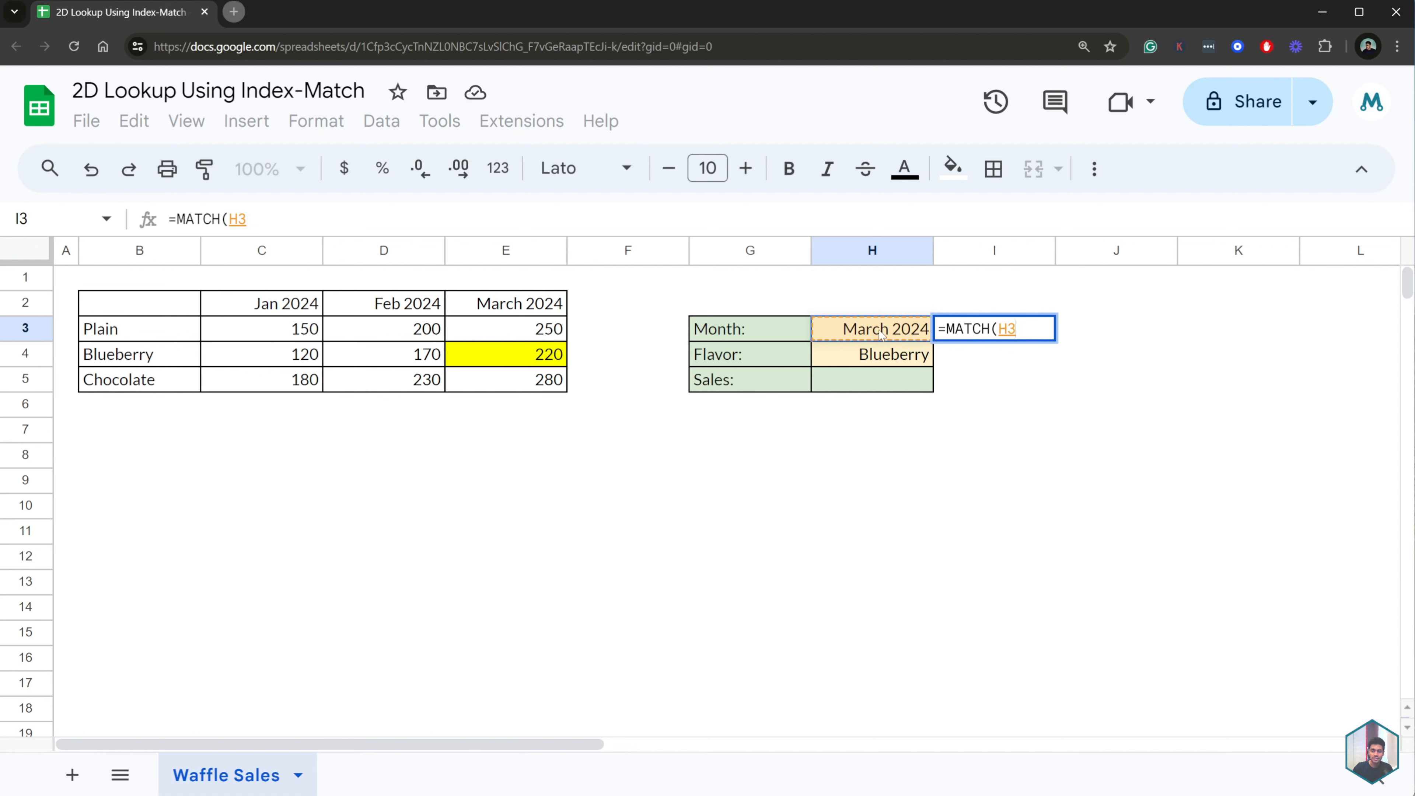
pyautogui.click(358, 223)
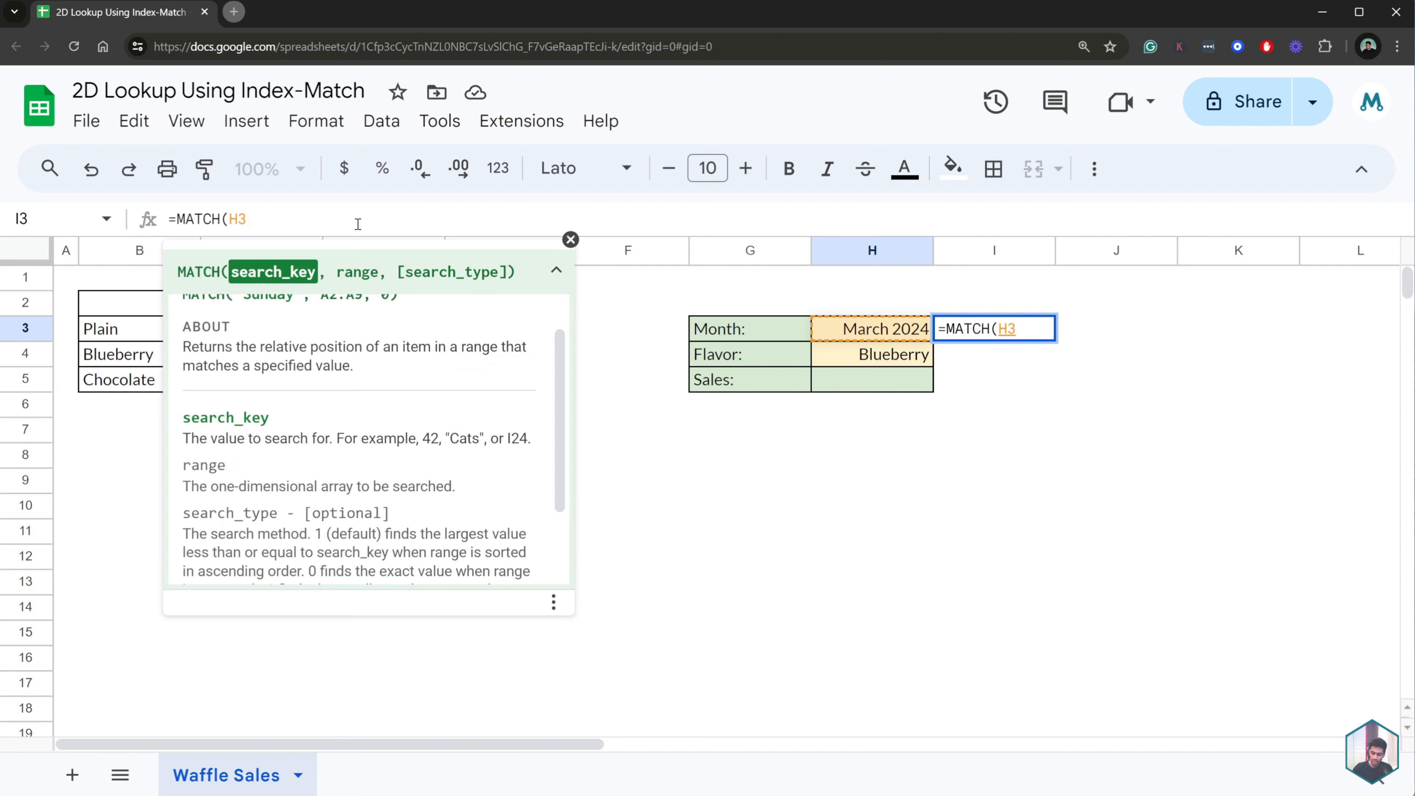
pyautogui.write(',')
pyautogui.click(110, 307)
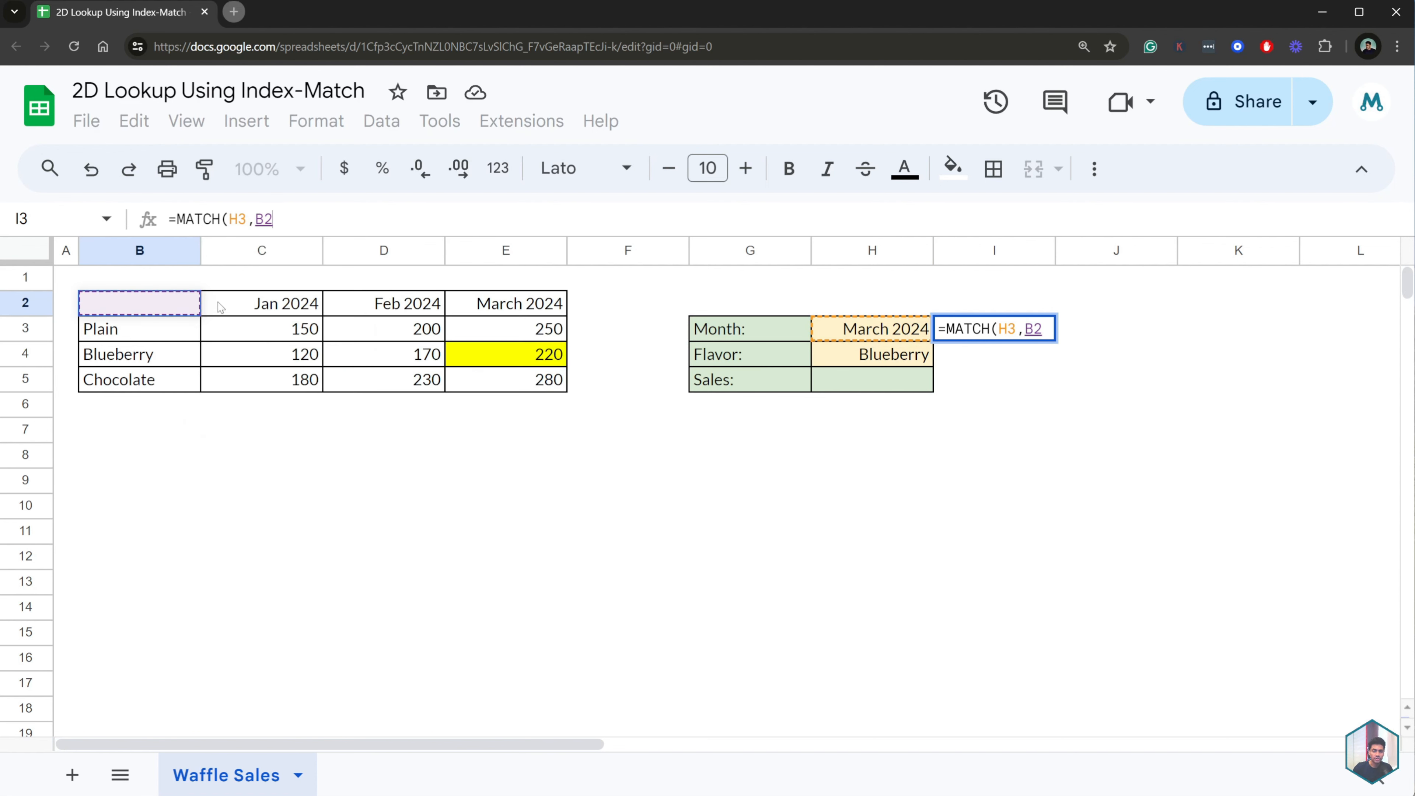
pyautogui.moveTo(281, 306); pyautogui.dragTo(520, 309)
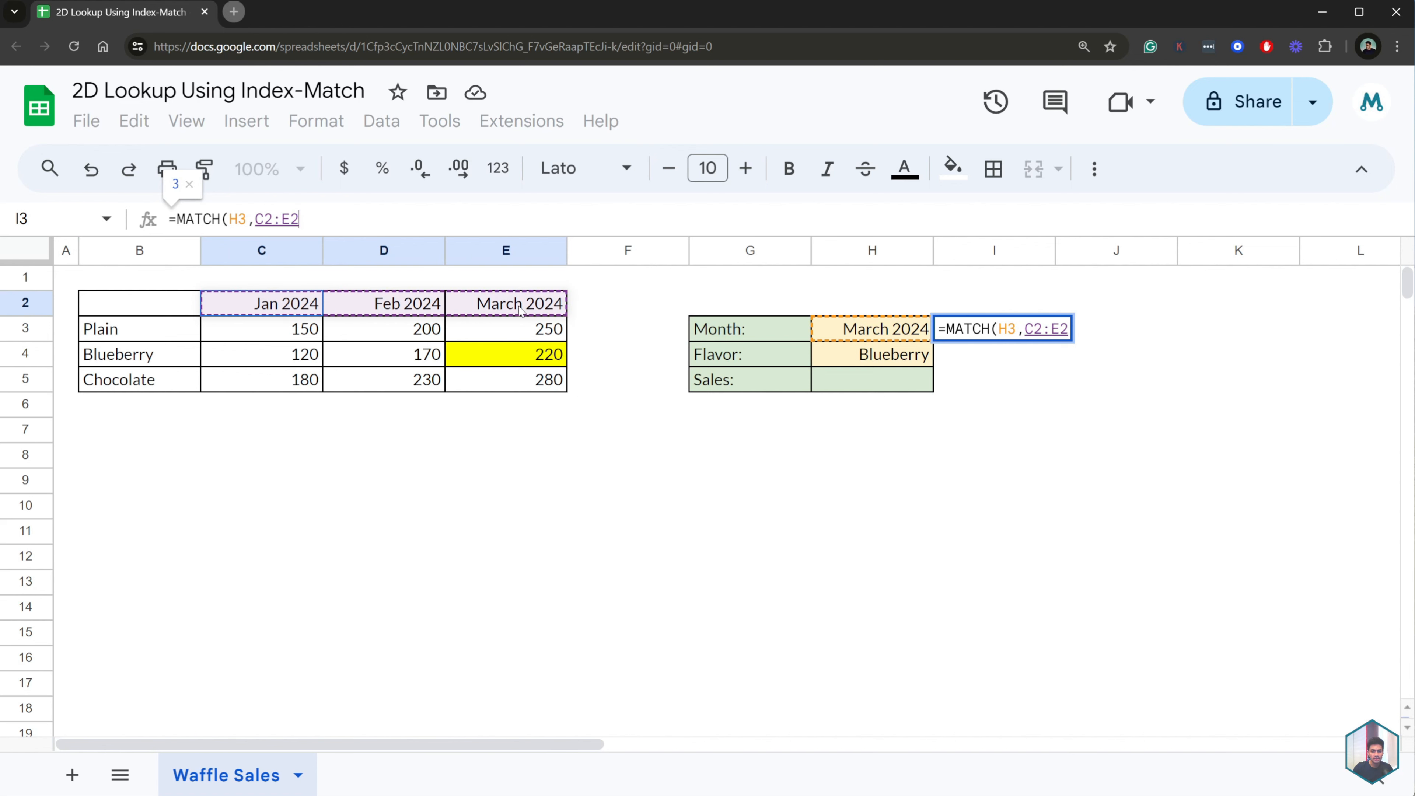
pyautogui.write(',')
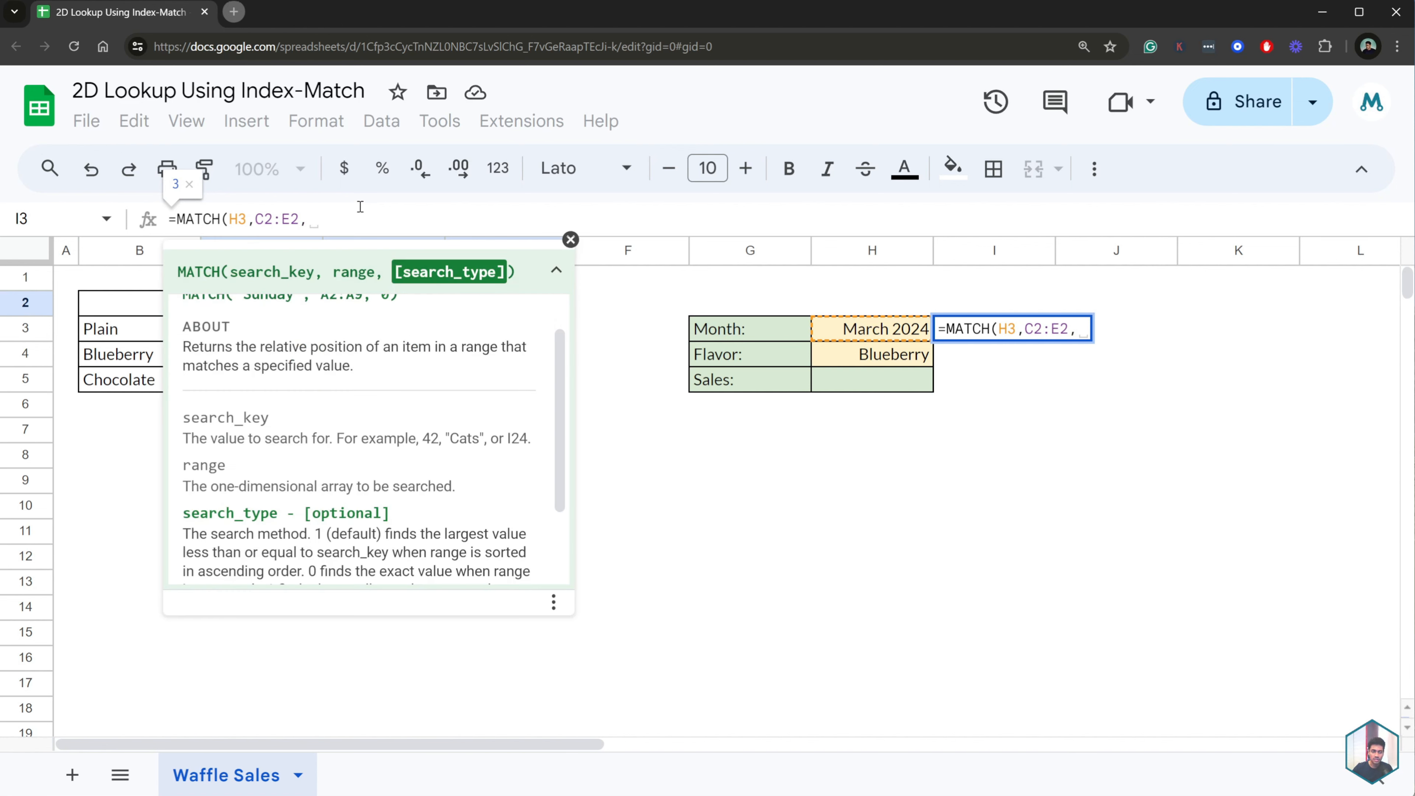
pyautogui.press('BackSpace')
pyautogui.write('0)')
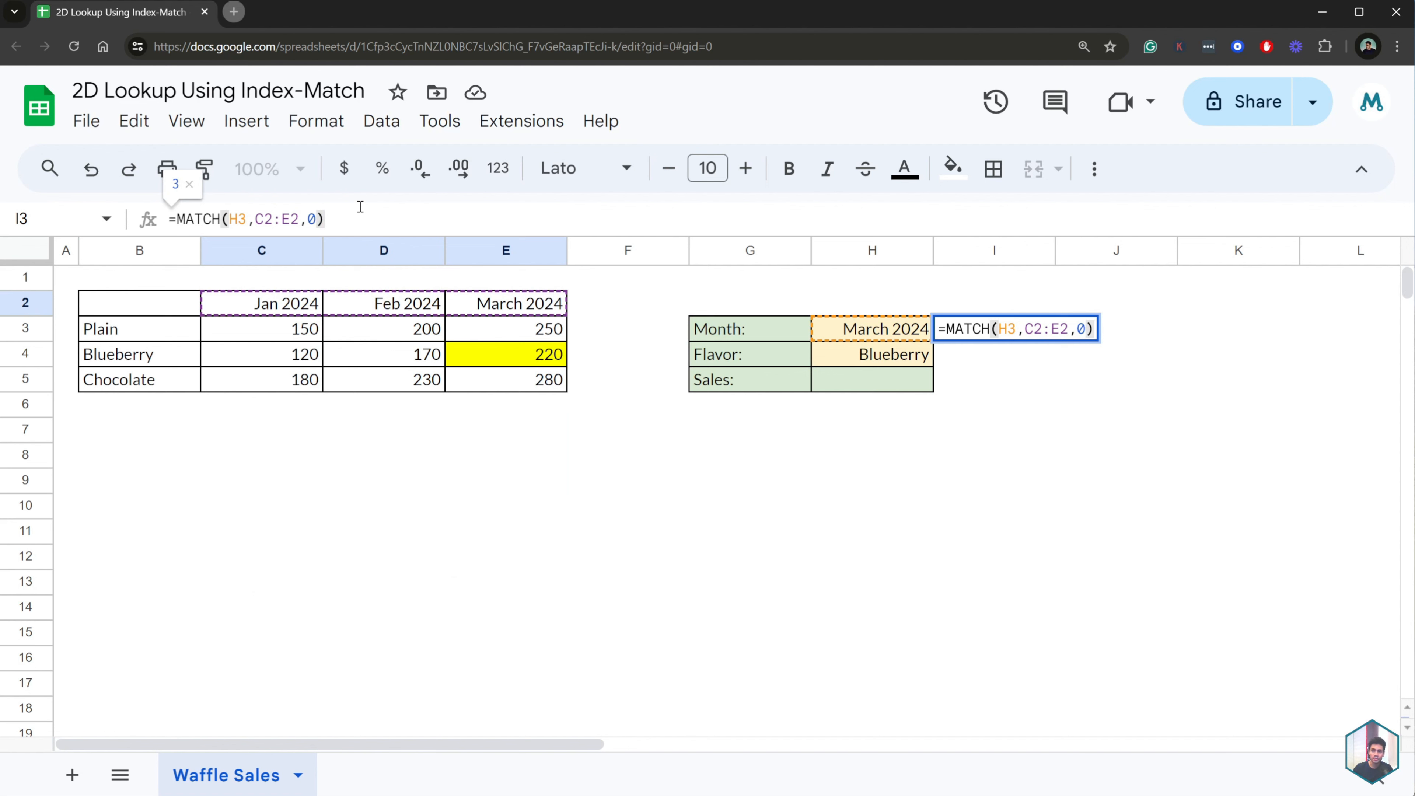
pyautogui.press('Return')
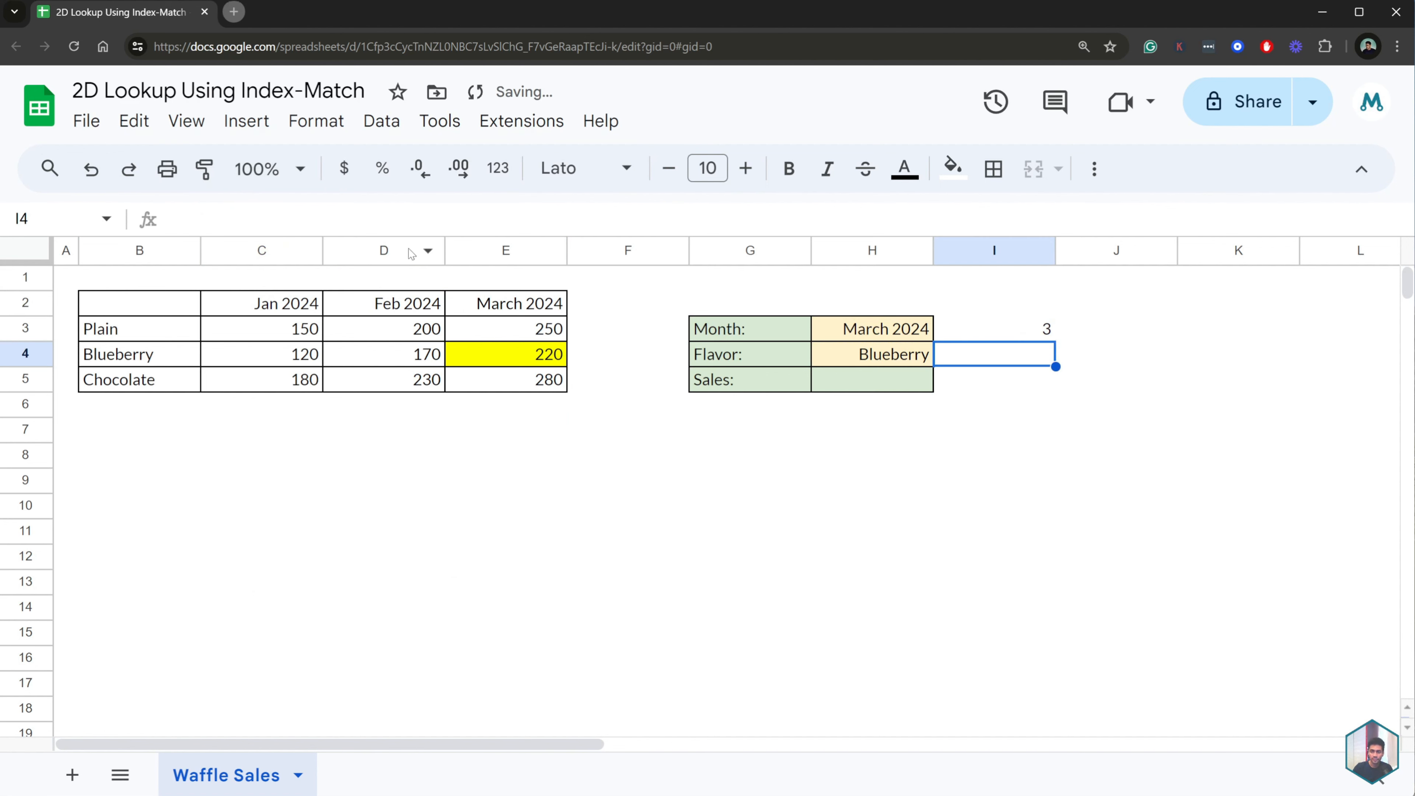
pyautogui.click(1039, 332)
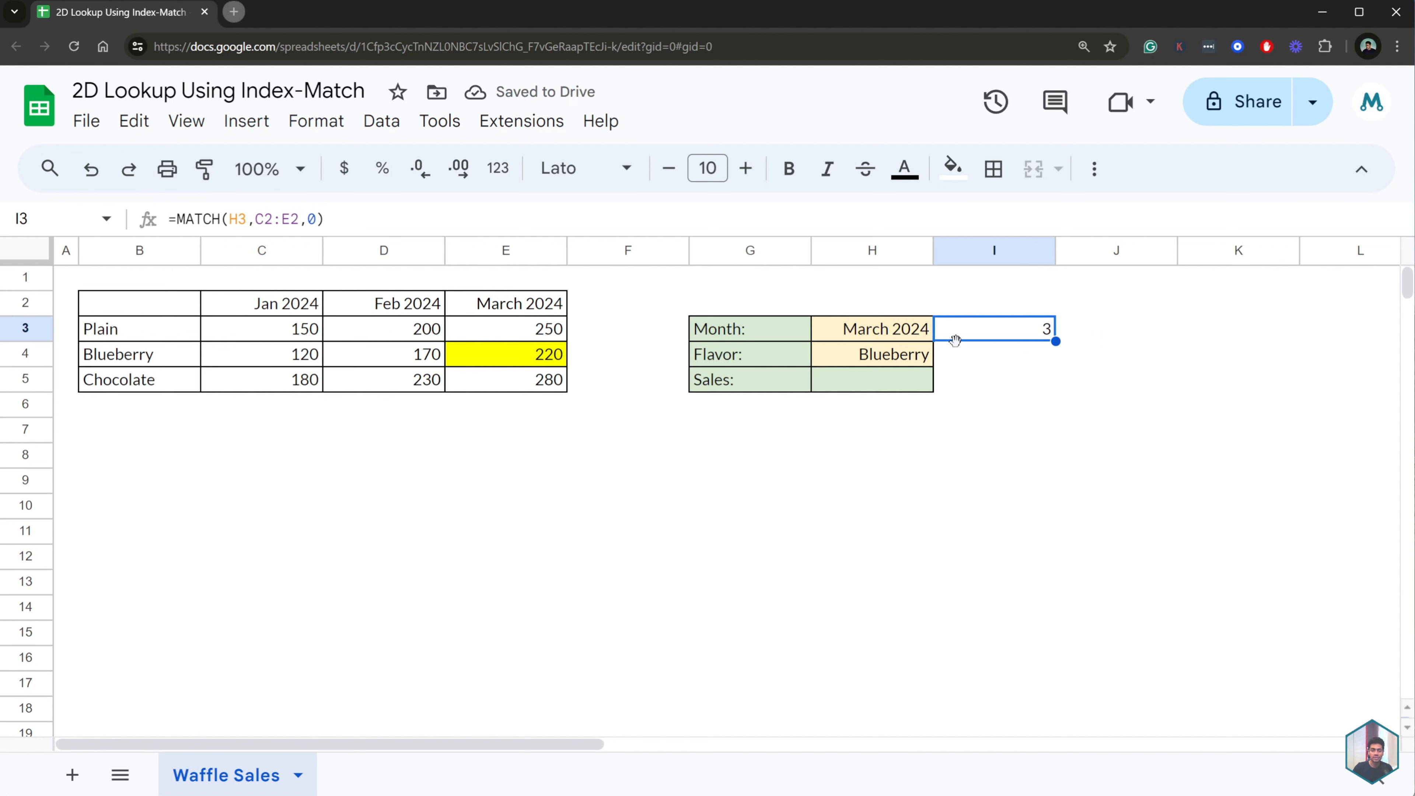
pyautogui.click(921, 338)
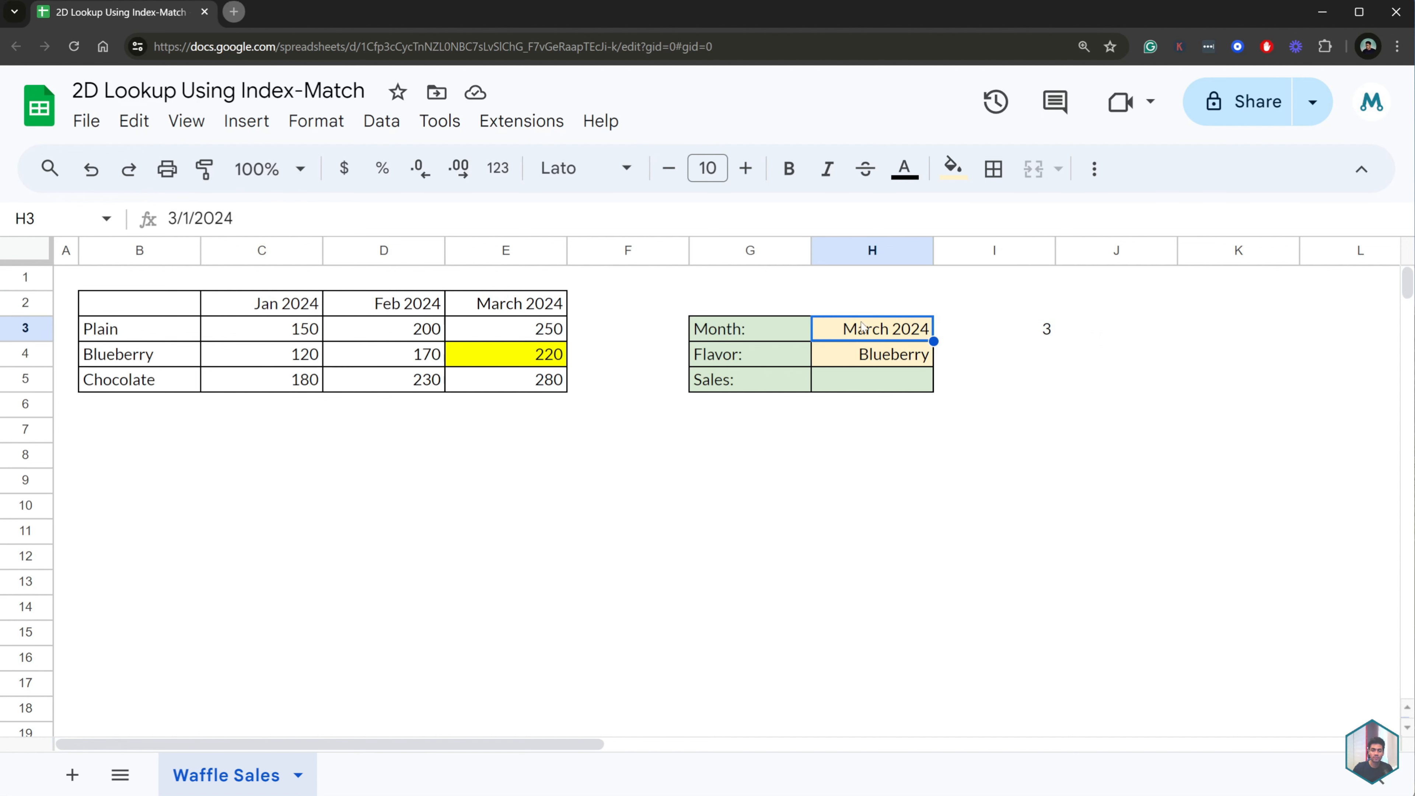
pyautogui.click(559, 310)
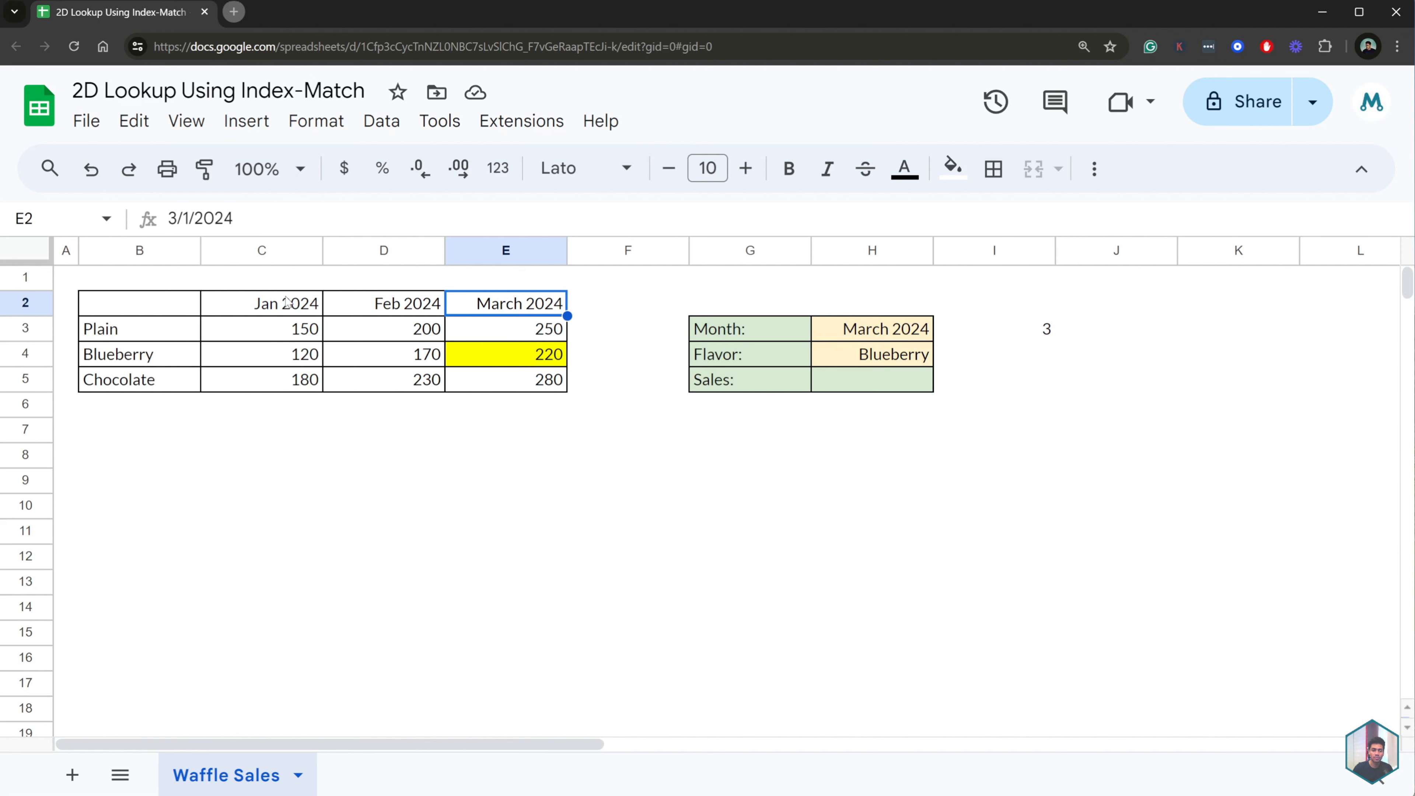
pyautogui.moveTo(314, 301); pyautogui.dragTo(554, 315)
pyautogui.click(1024, 357)
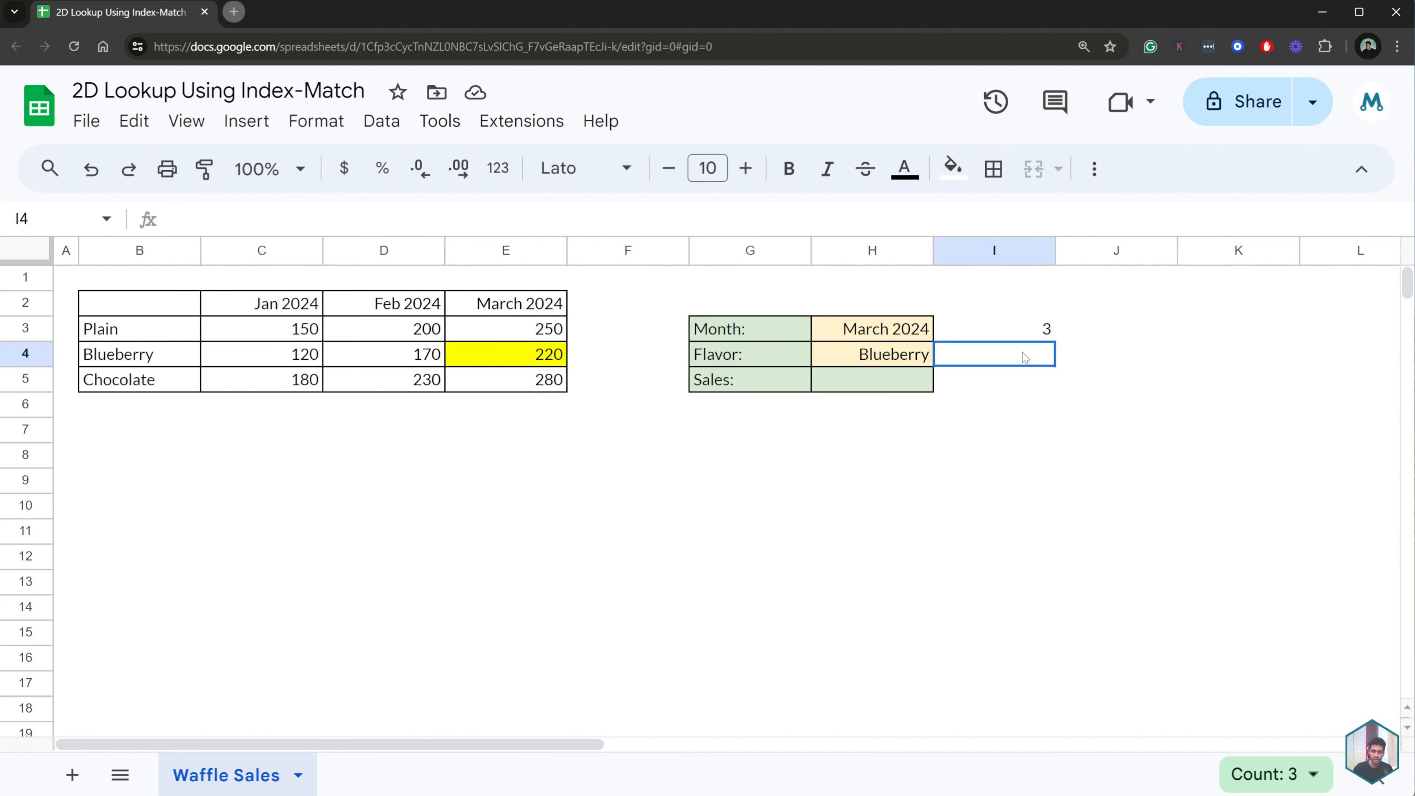
pyautogui.write('+MATCH')
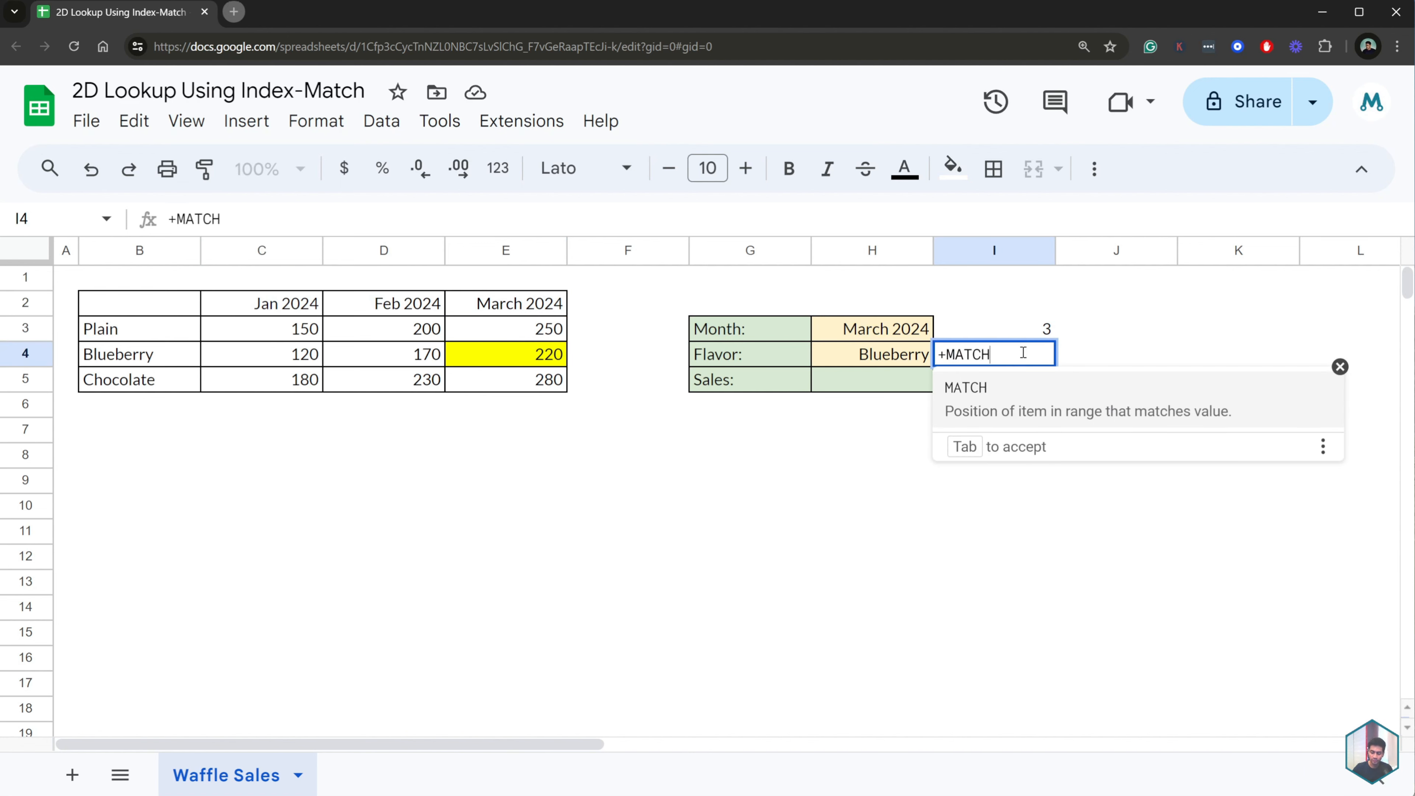
pyautogui.press('BackSpace')
pyautogui.press('BackSpace')
pyautogui.press('BackSpace')
pyautogui.press('BackSpace')
pyautogui.press('BackSpace')
pyautogui.press('BackSpace')
# - In cell I4, enter =MATCH(H4,B3:B5,0) to find the position of the chosen flavor in the flavor list
pyautogui.write('=')
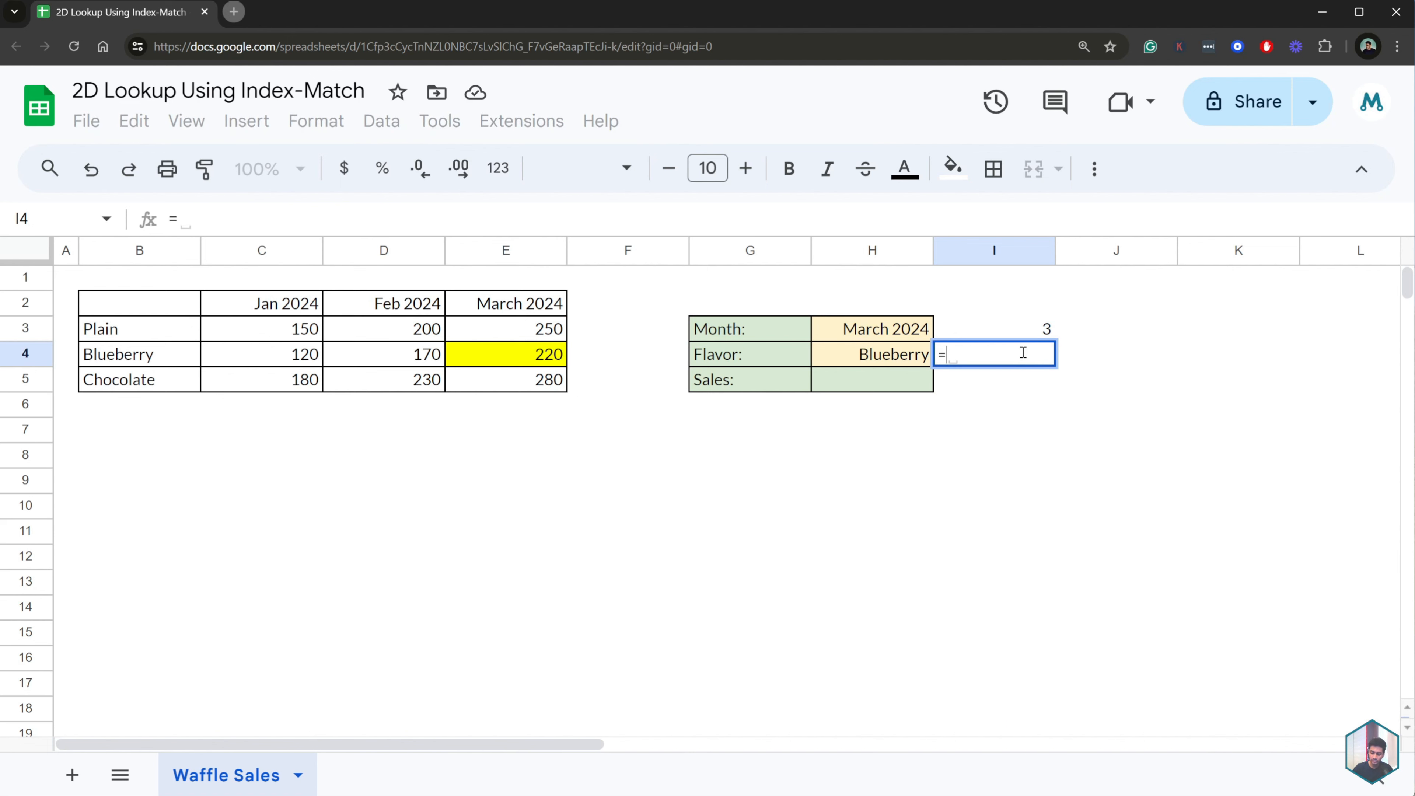
pyautogui.write('MATCH')
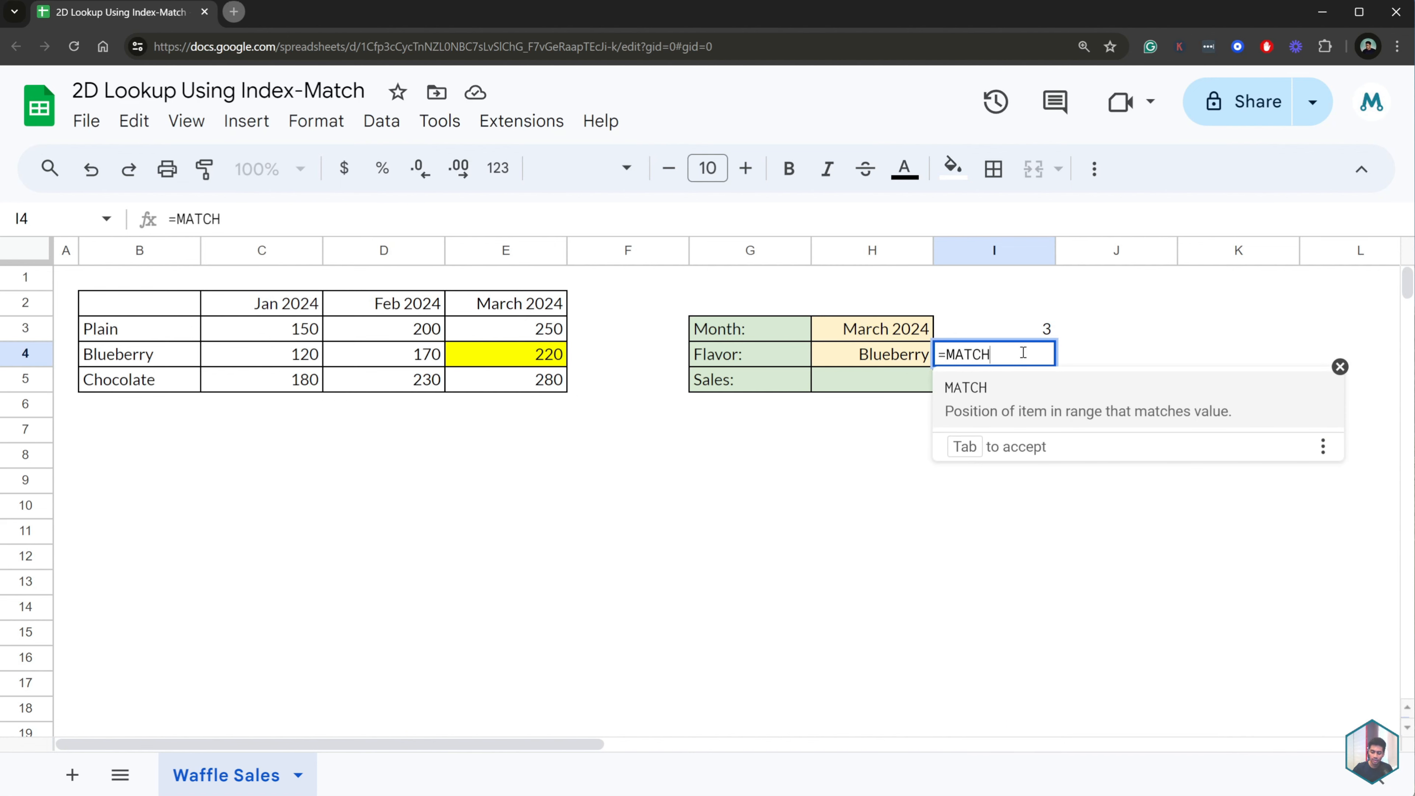
pyautogui.write('(')
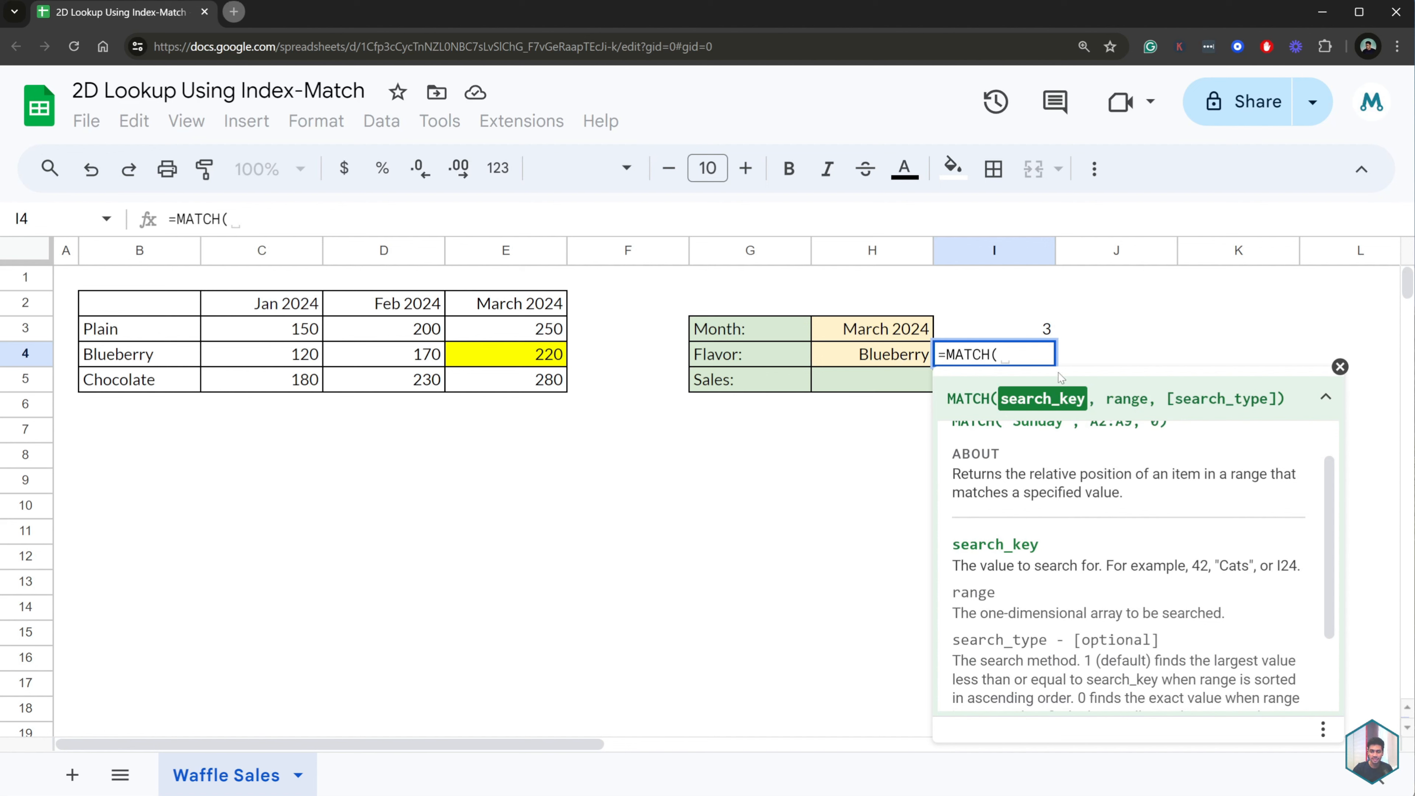
pyautogui.click(877, 358)
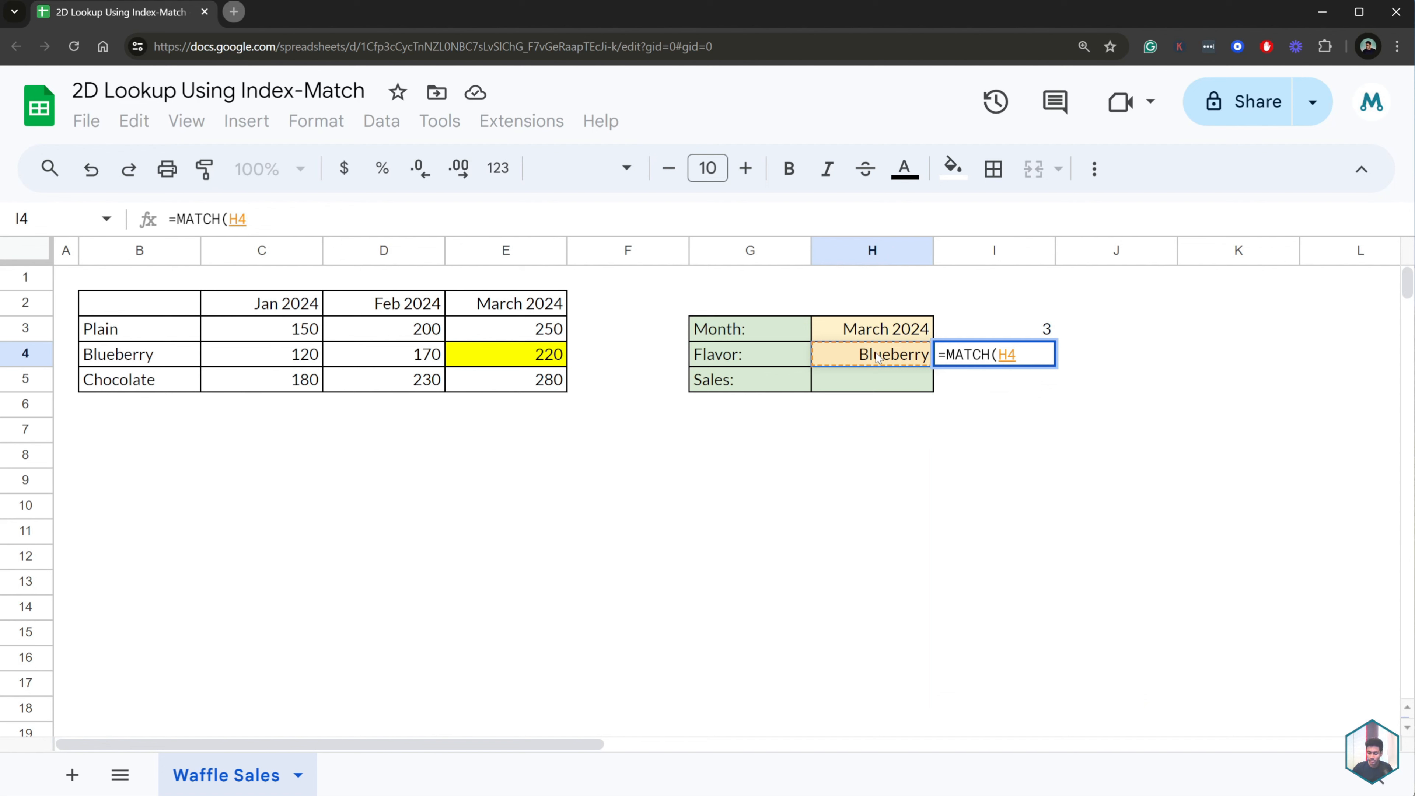
pyautogui.write(',')
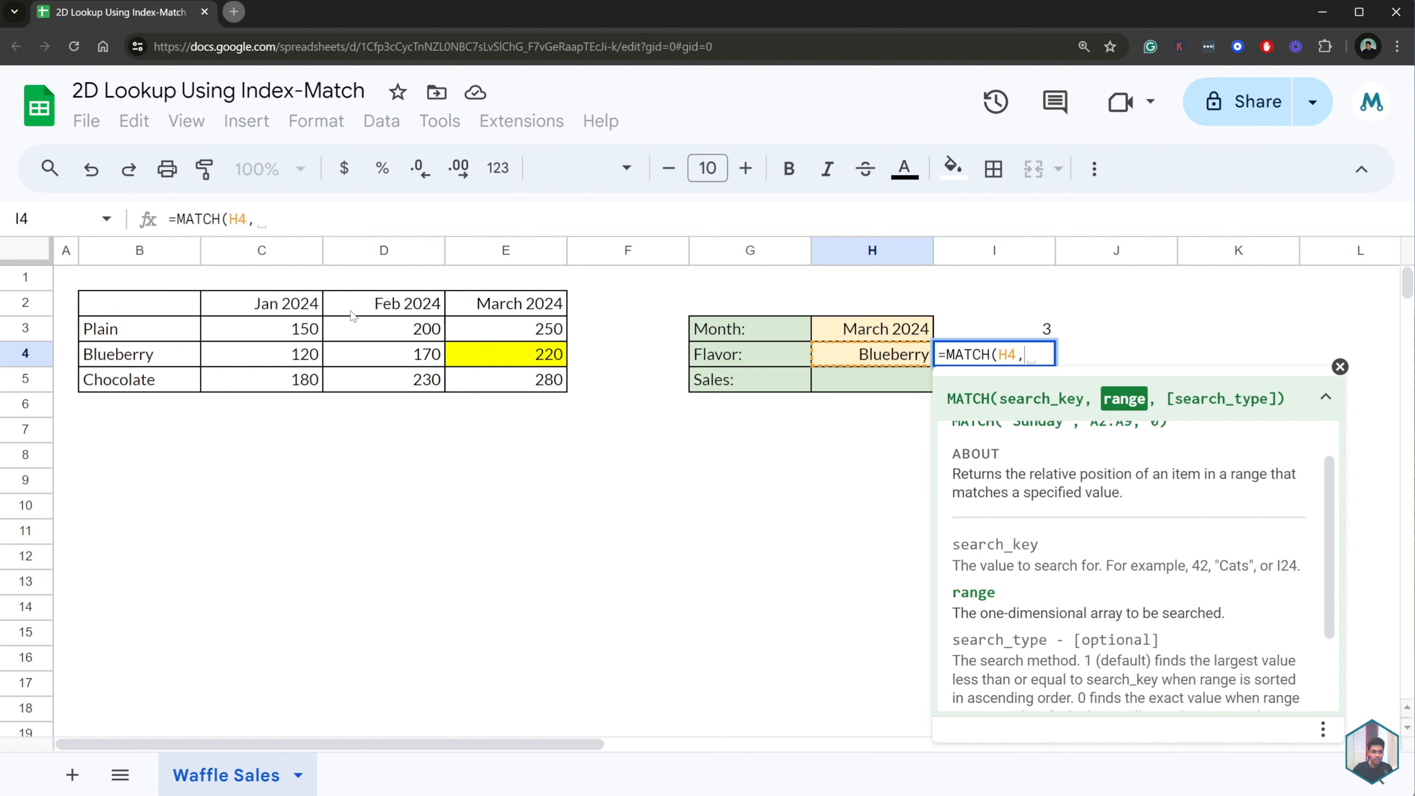
pyautogui.moveTo(156, 329); pyautogui.dragTo(149, 384)
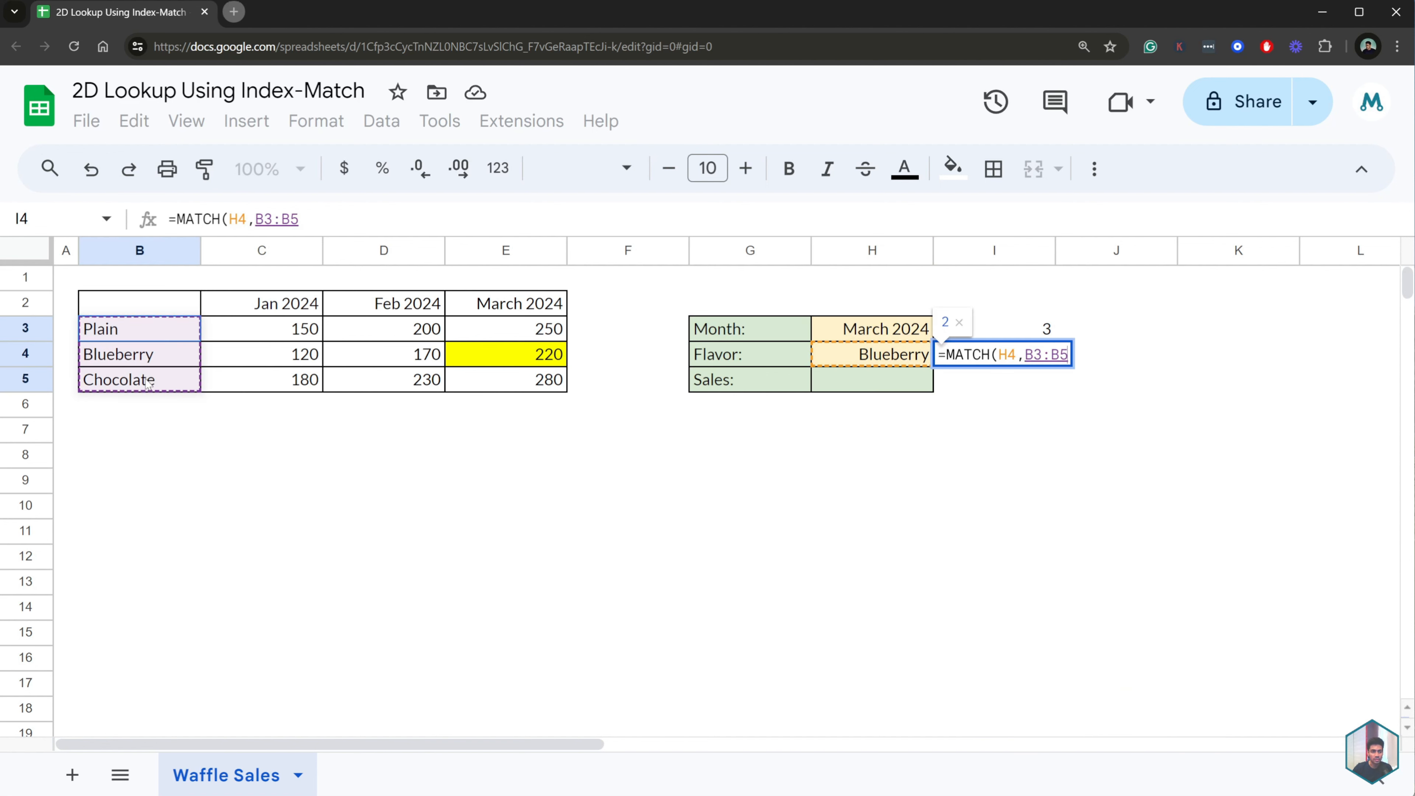
pyautogui.click(357, 214)
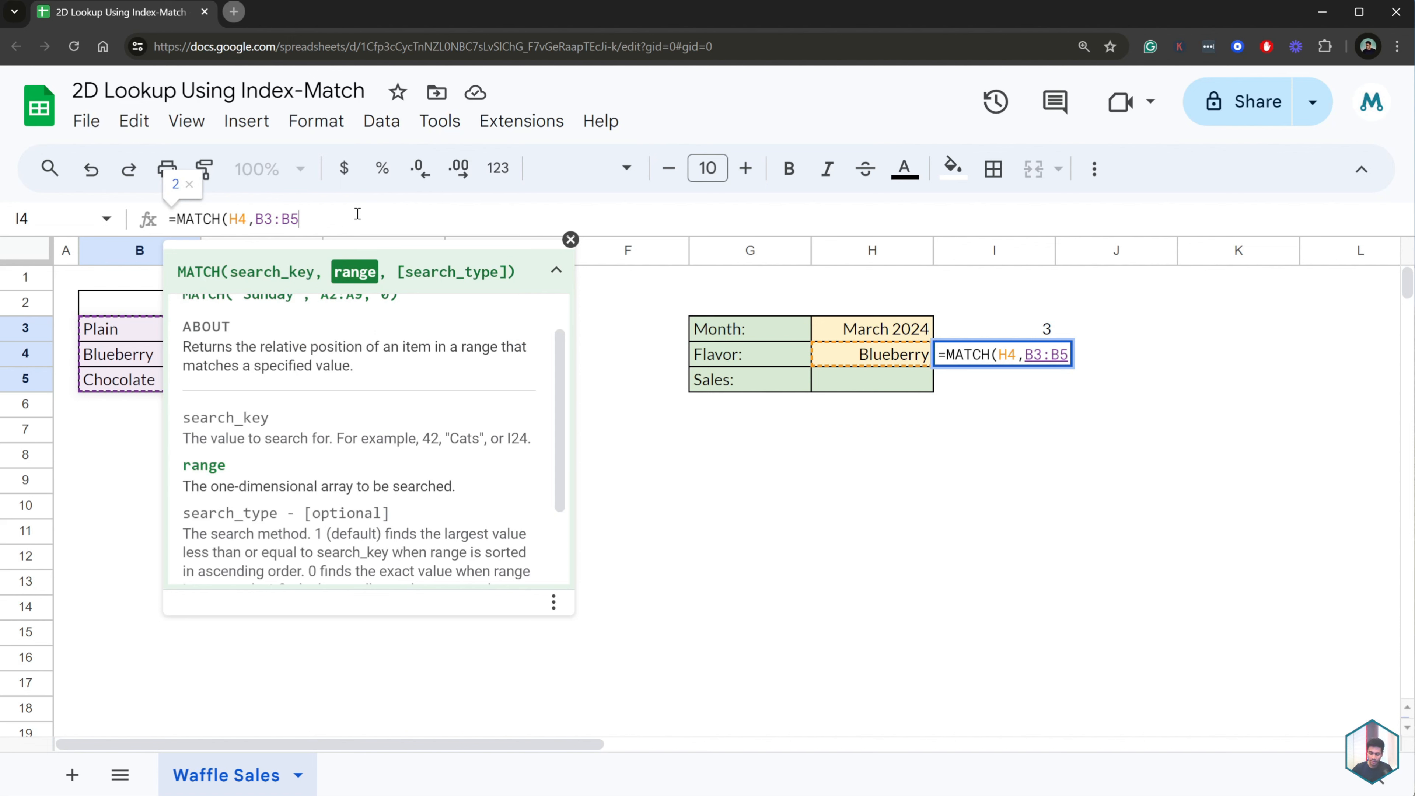
pyautogui.write(',0)')
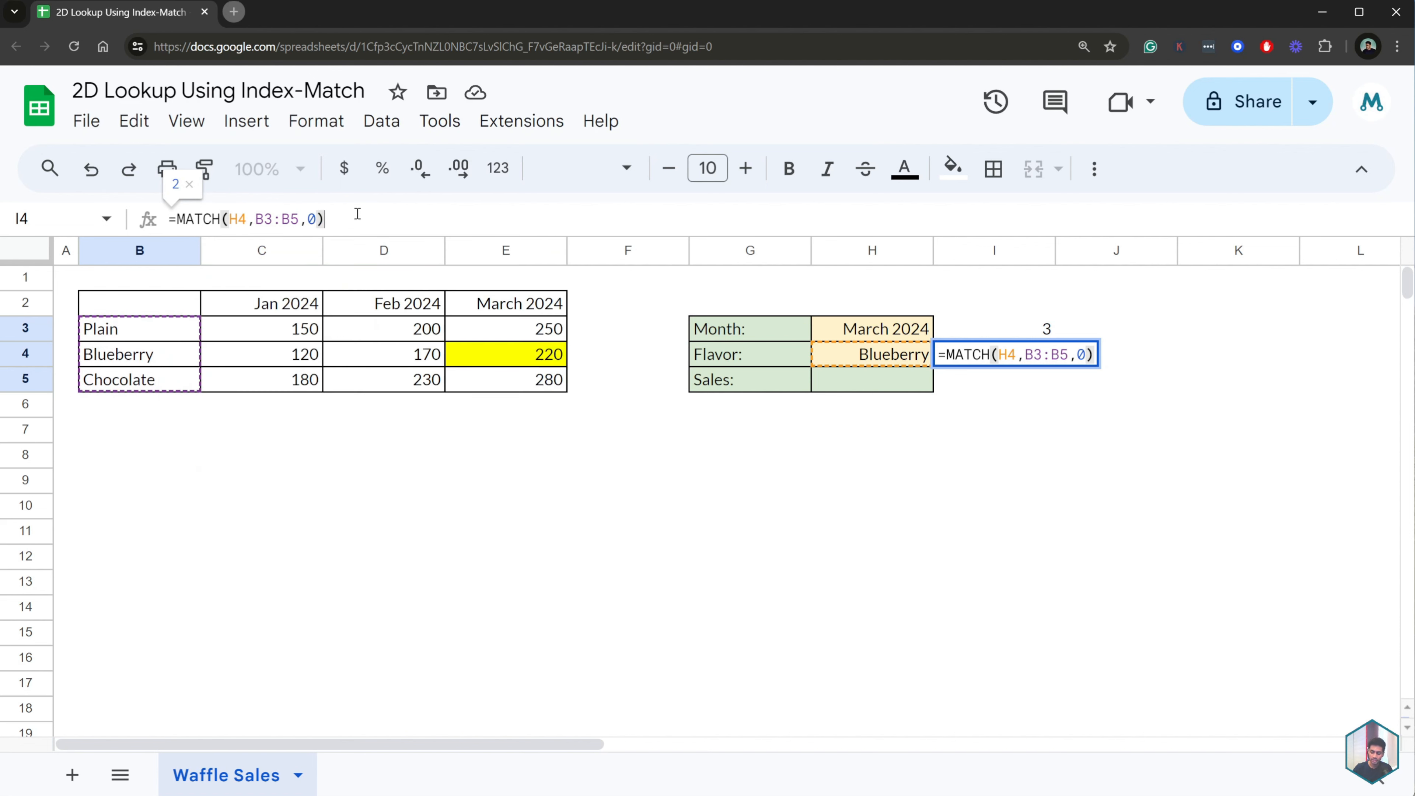
pyautogui.press('Return')
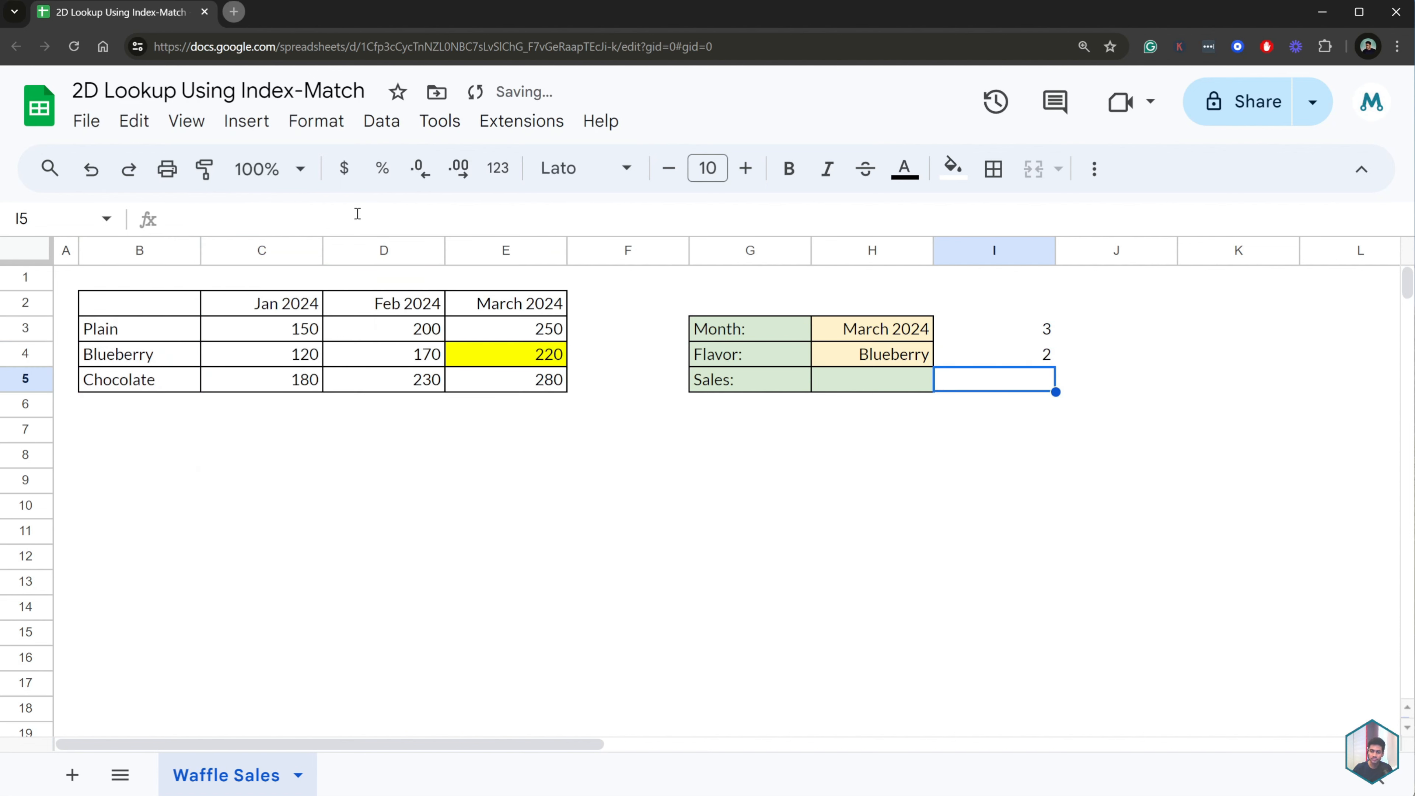
# - Examine the flavor match formula in I4, the Blueberry label, the flavor list B3:B5 and the two position cells I3:I4
pyautogui.click(1013, 360)
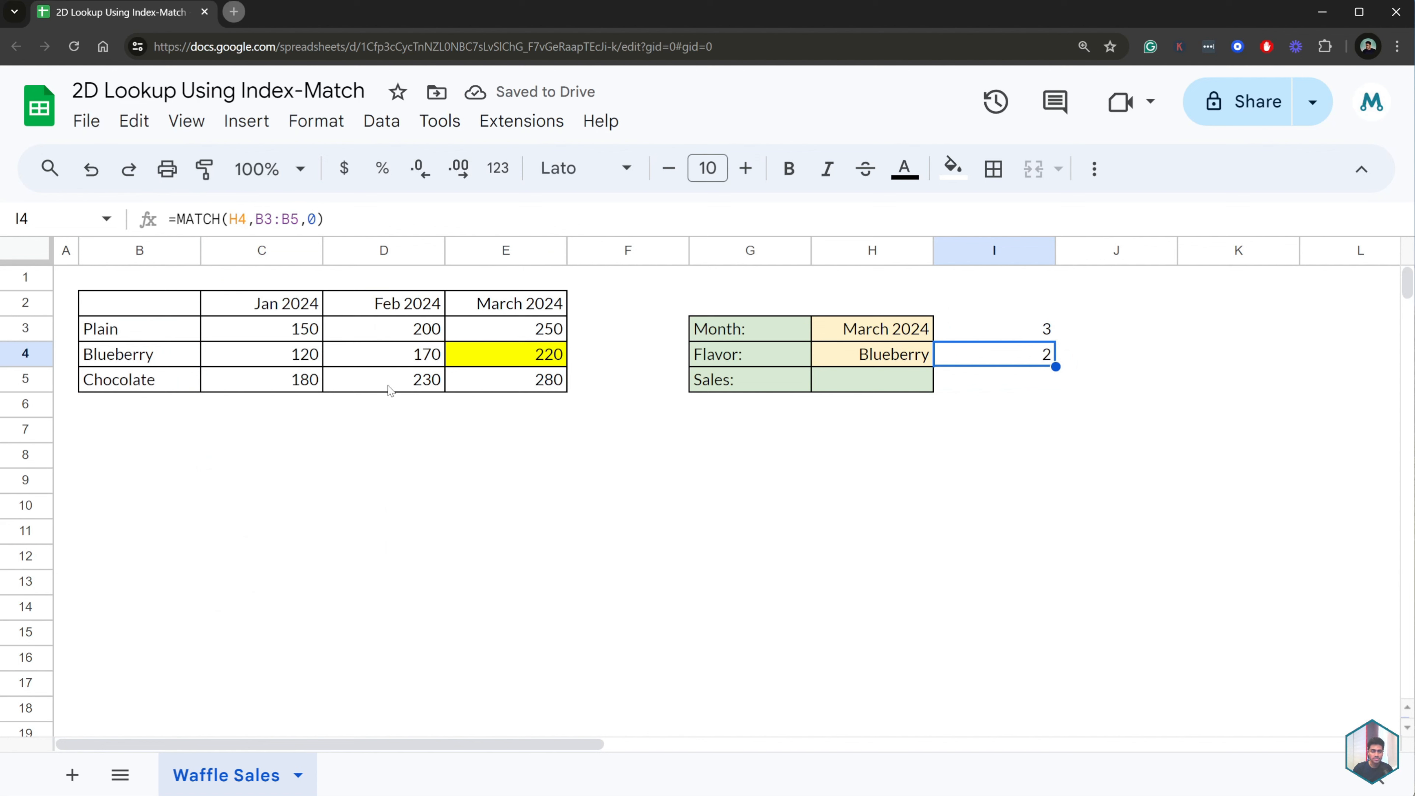
pyautogui.click(163, 358)
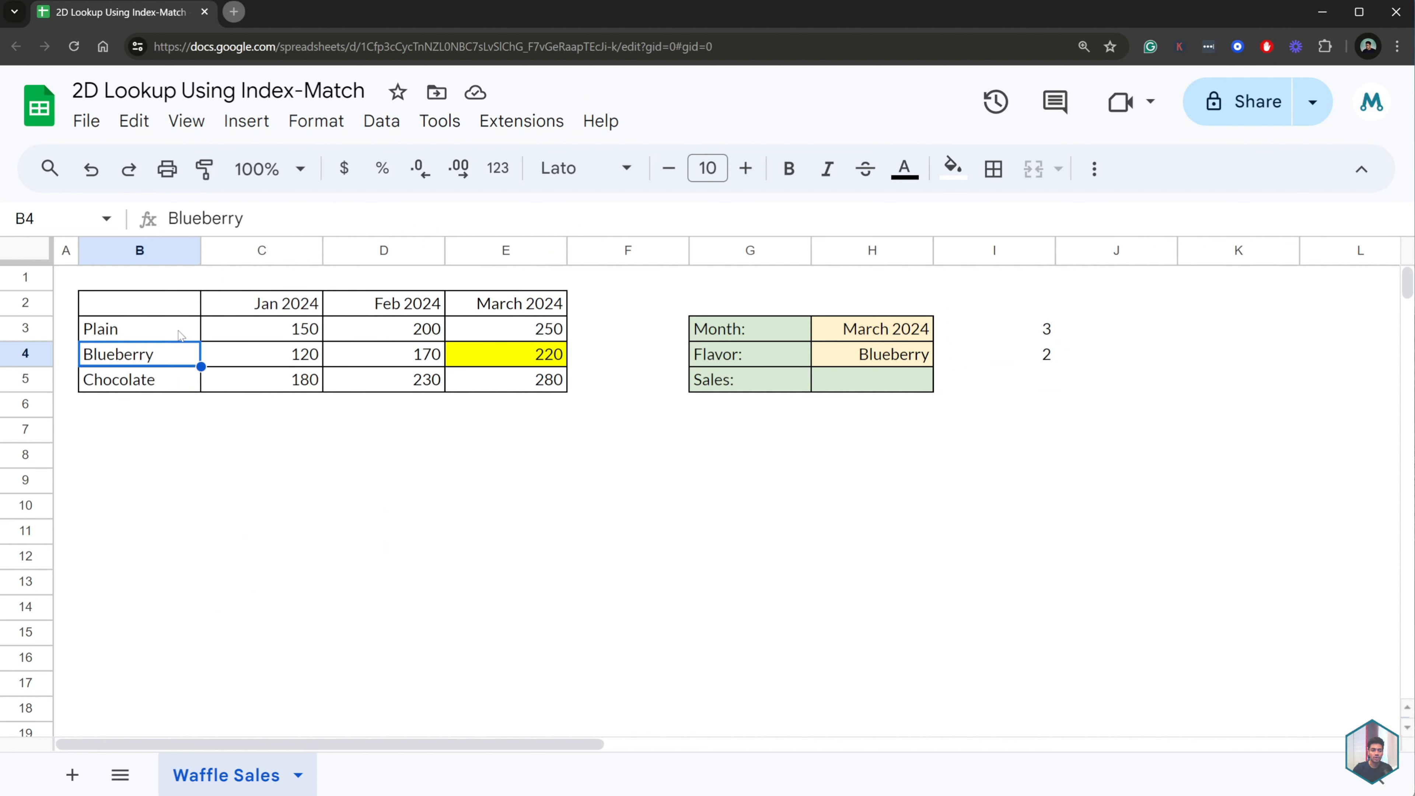
pyautogui.moveTo(181, 328); pyautogui.dragTo(179, 382)
pyautogui.click(1023, 385)
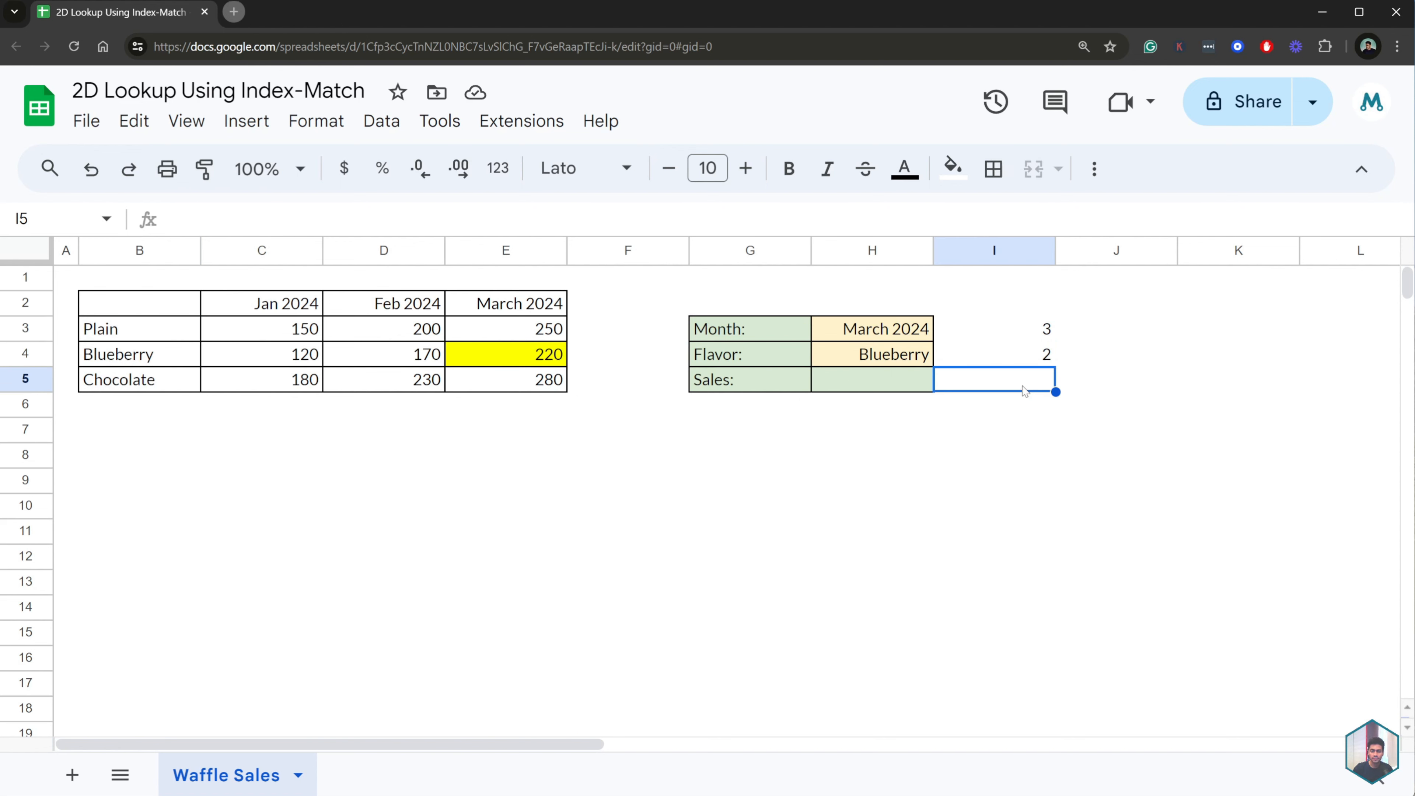
pyautogui.moveTo(1036, 328); pyautogui.dragTo(1031, 359)
# - In Sales cell H5, enter =INDEX(C3:E5,I4,I3) to return the sales figure at the matched row and column
pyautogui.click(918, 384)
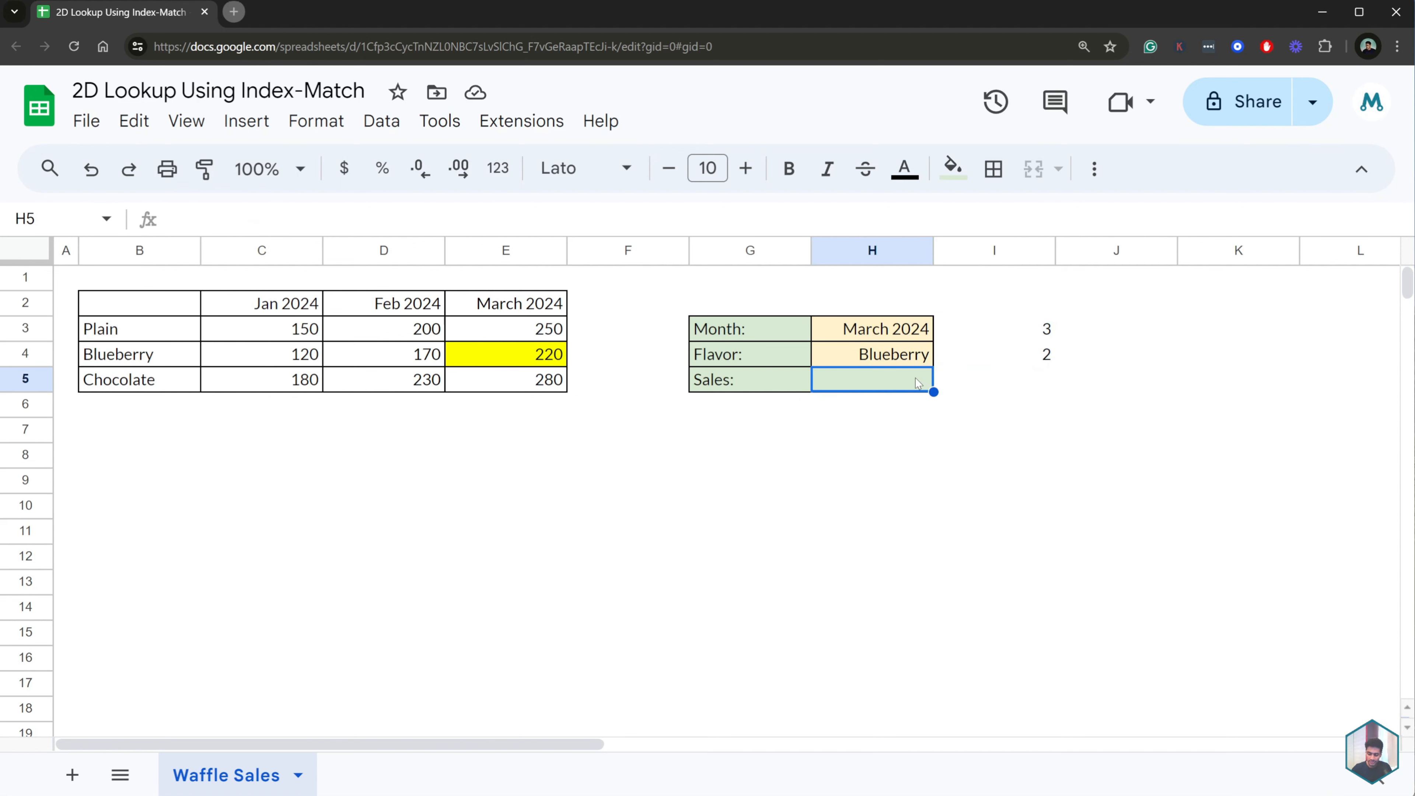
pyautogui.write('=INDEX(')
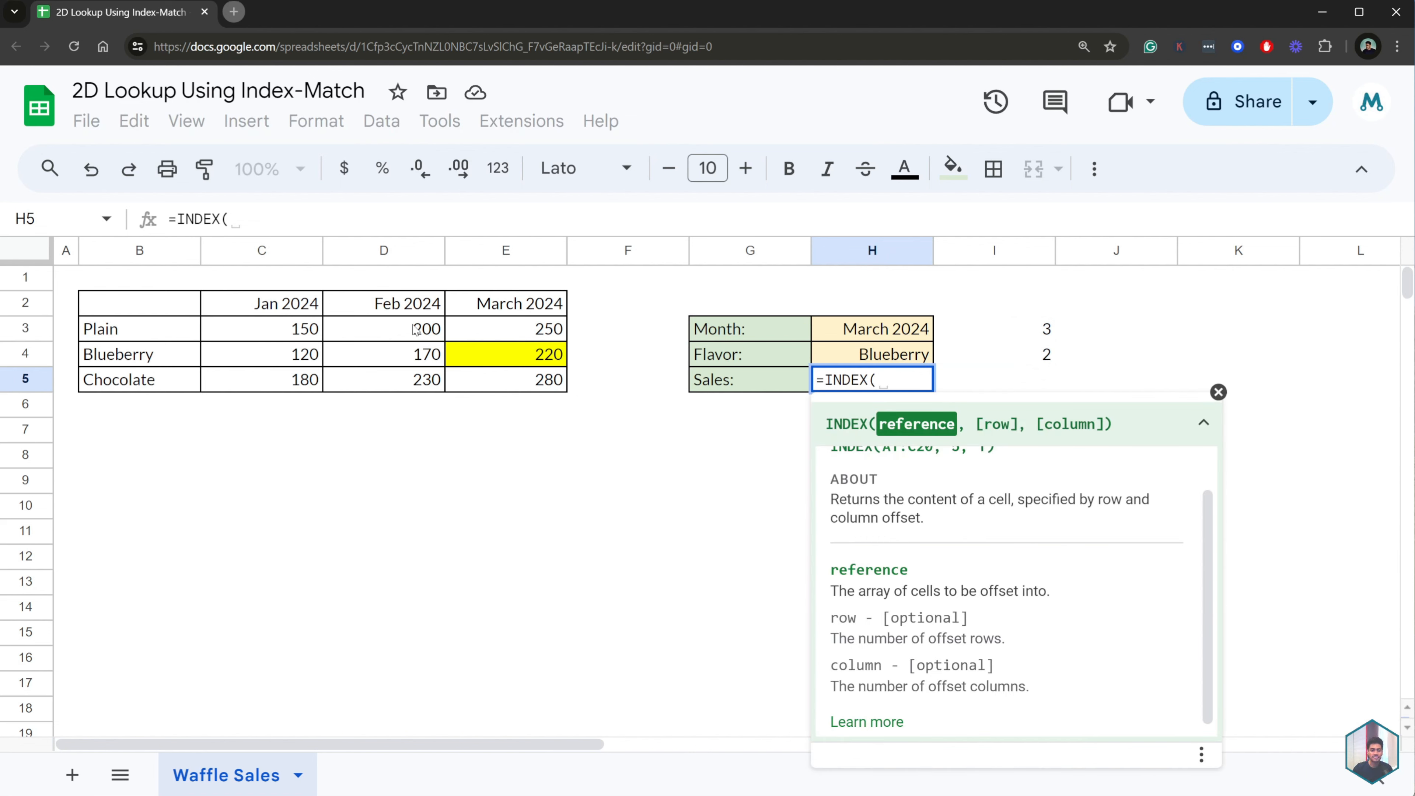
pyautogui.moveTo(305, 333); pyautogui.dragTo(539, 388)
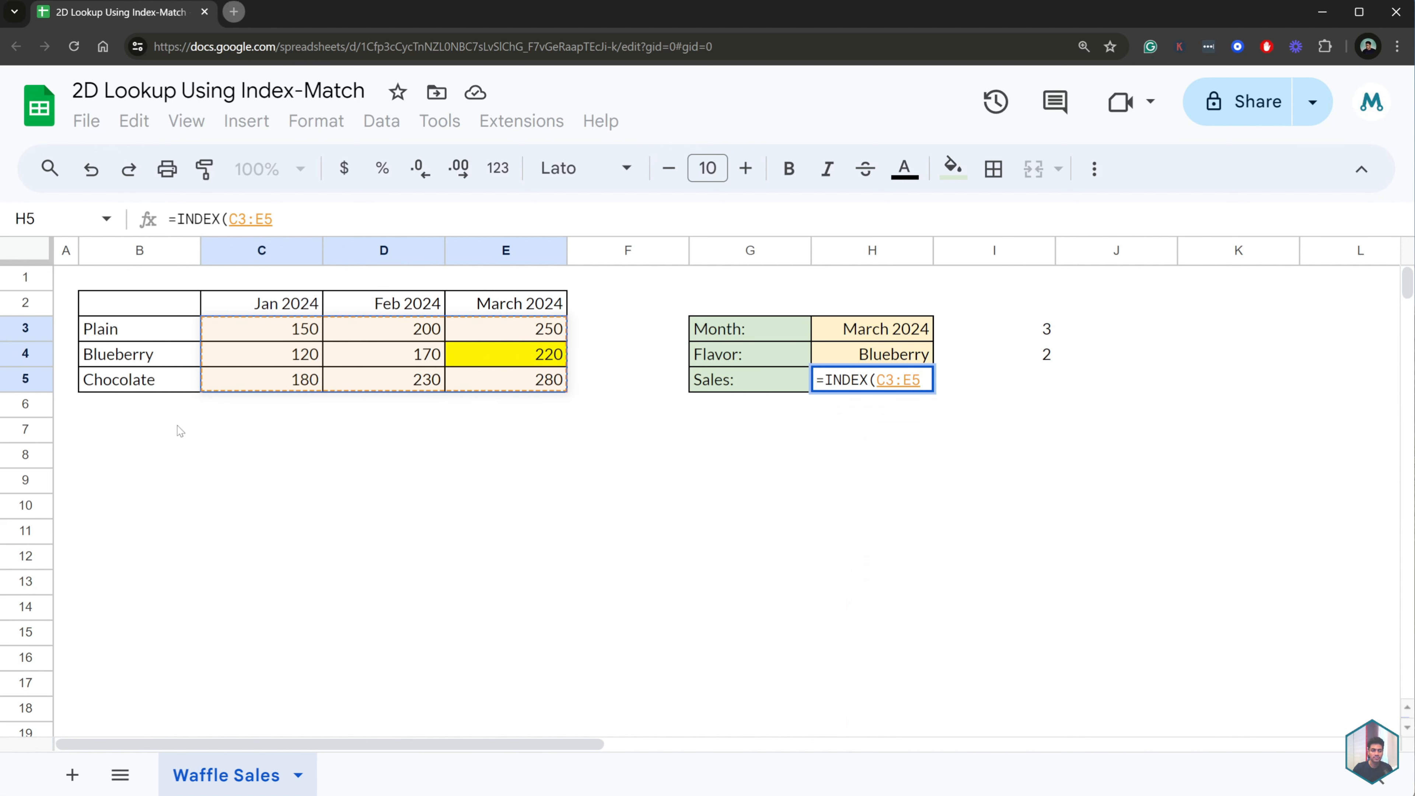
pyautogui.click(367, 217)
pyautogui.write(',')
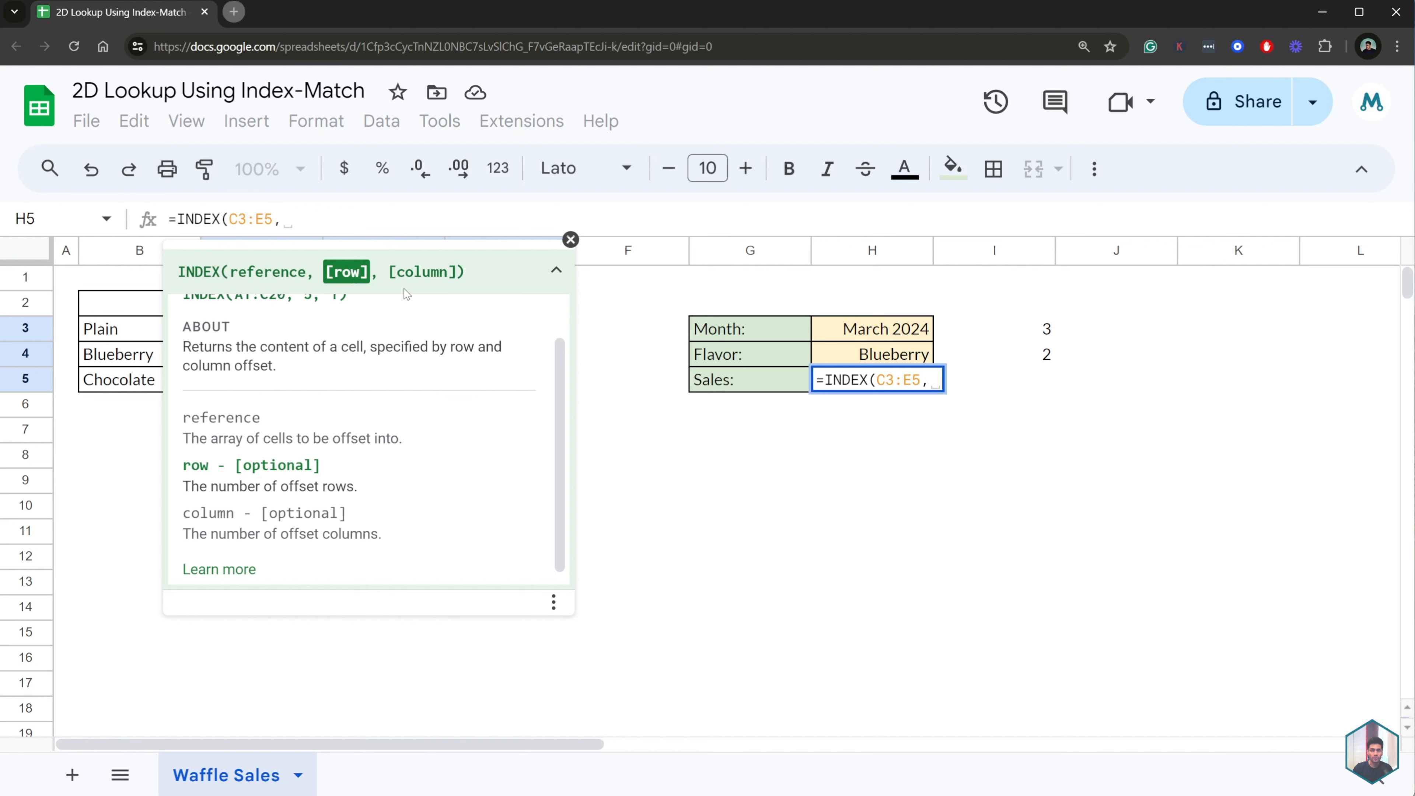
pyautogui.click(1044, 363)
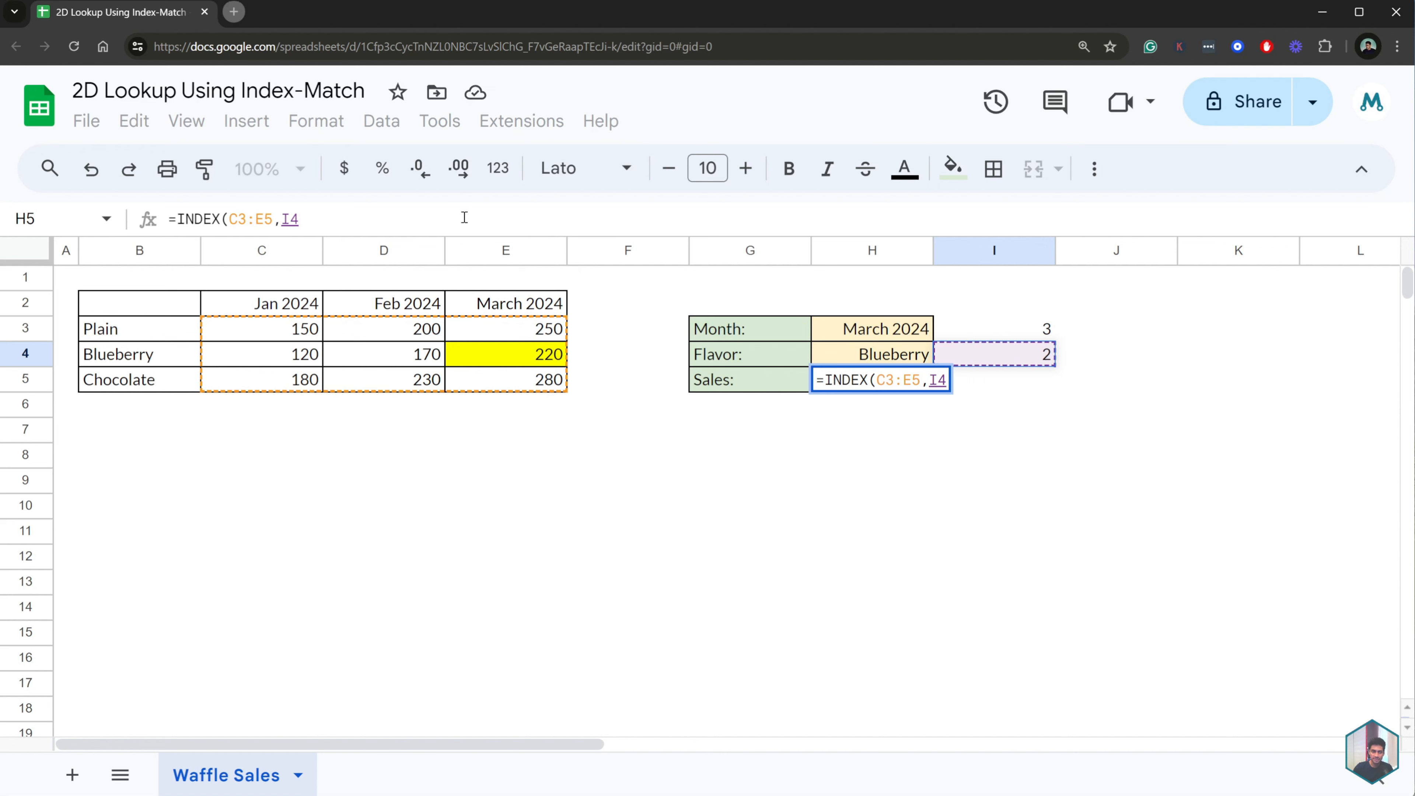
pyautogui.write(',')
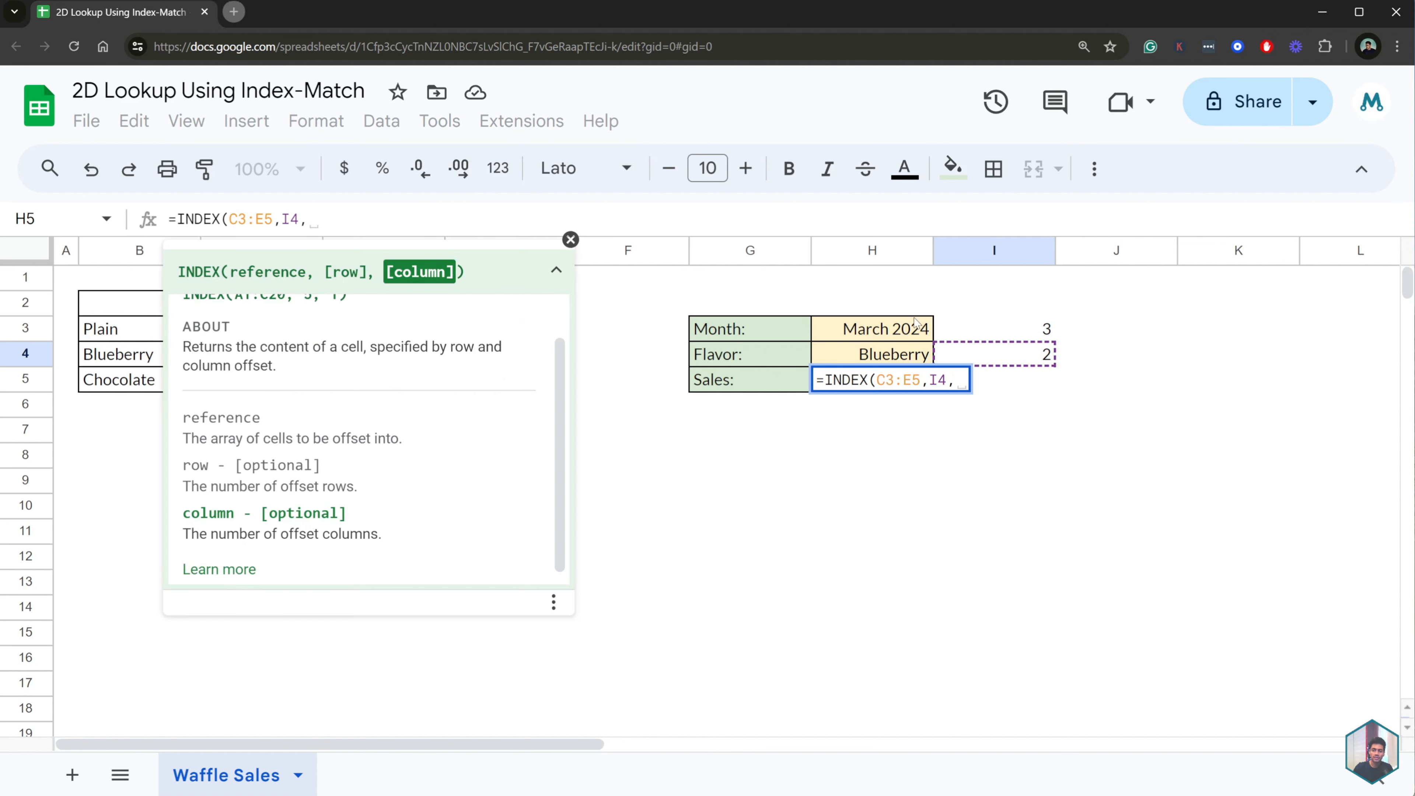
pyautogui.click(1025, 329)
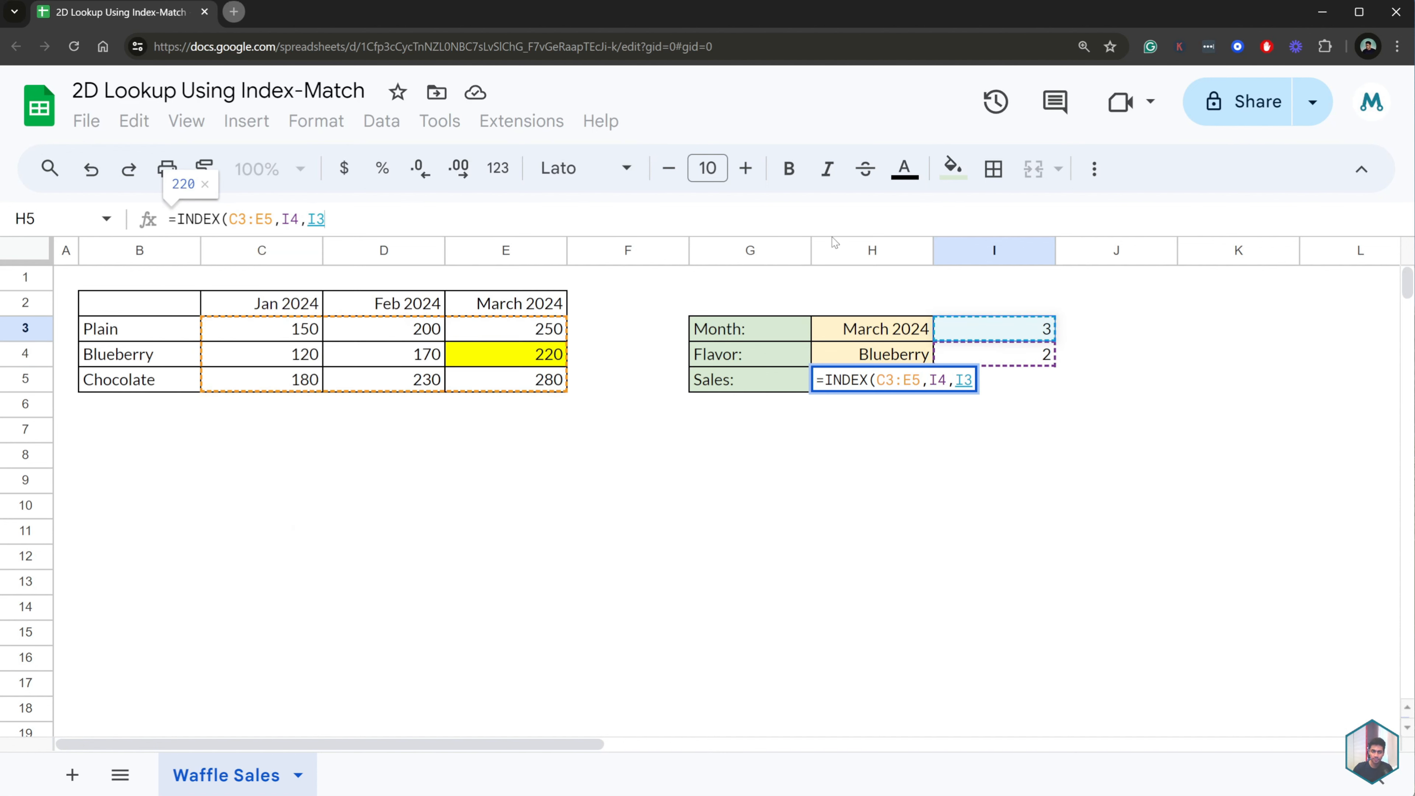
pyautogui.write(')')
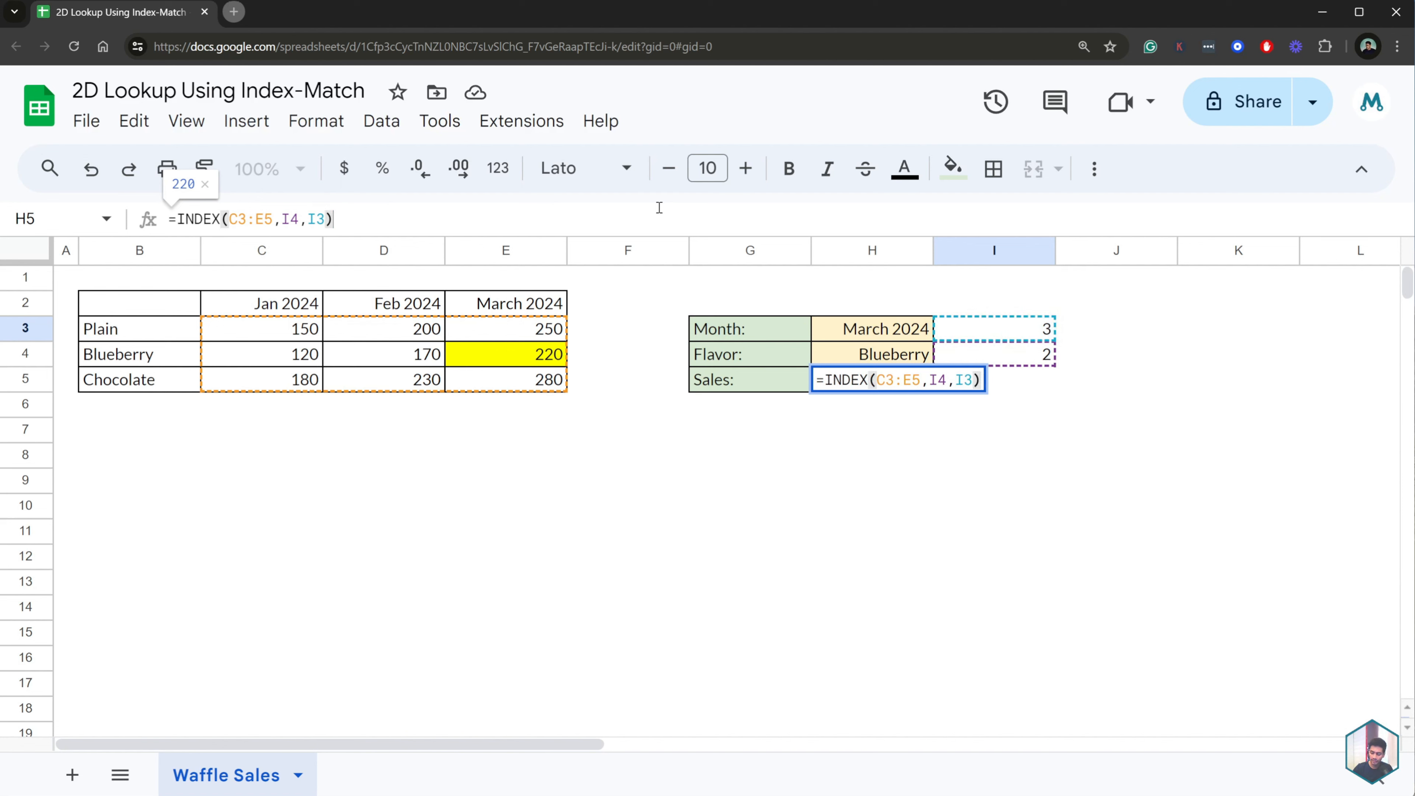
pyautogui.press('Return')
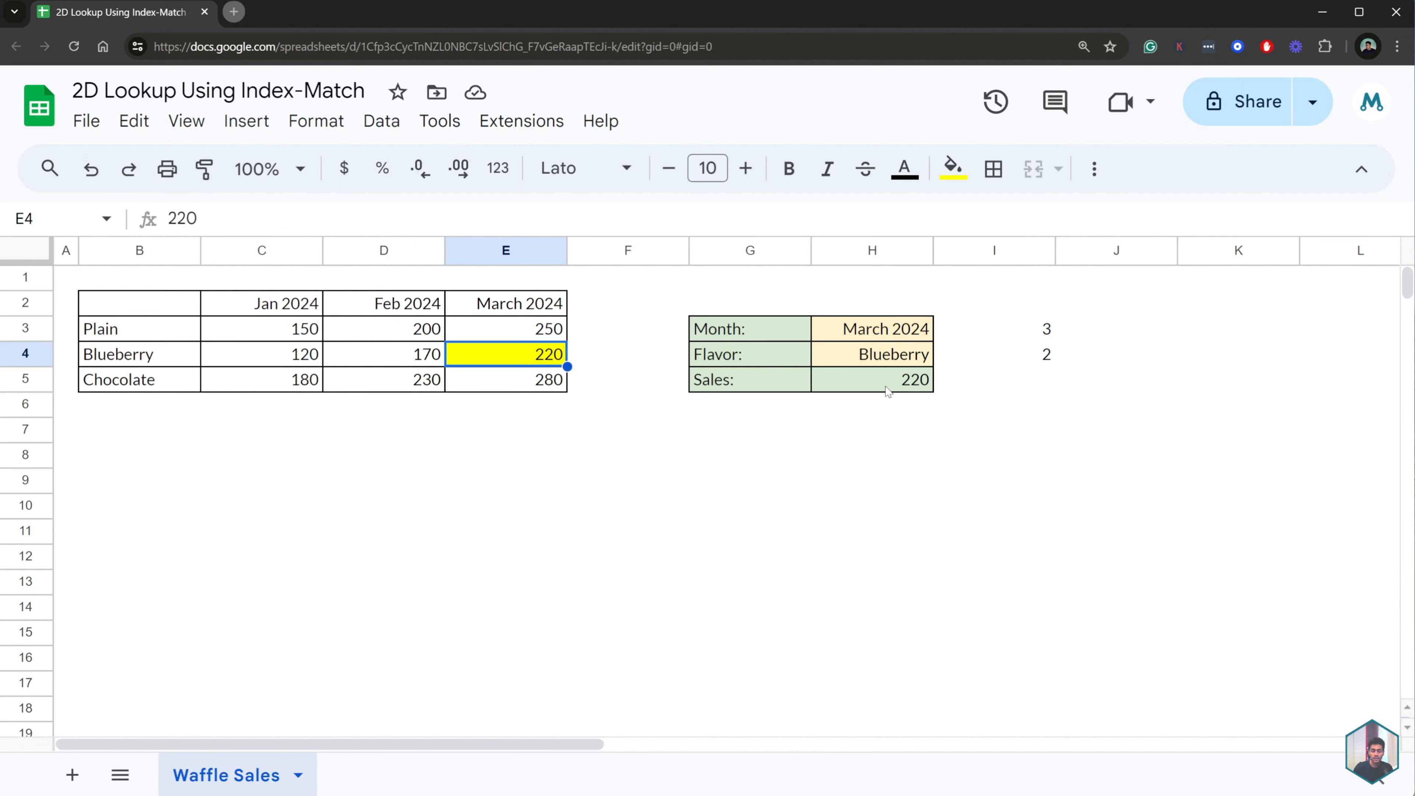
# - Examine the sales formula in H5 and its row argument against the Blueberry label, the March 2024 column and the helper cells in column I
pyautogui.click(907, 384)
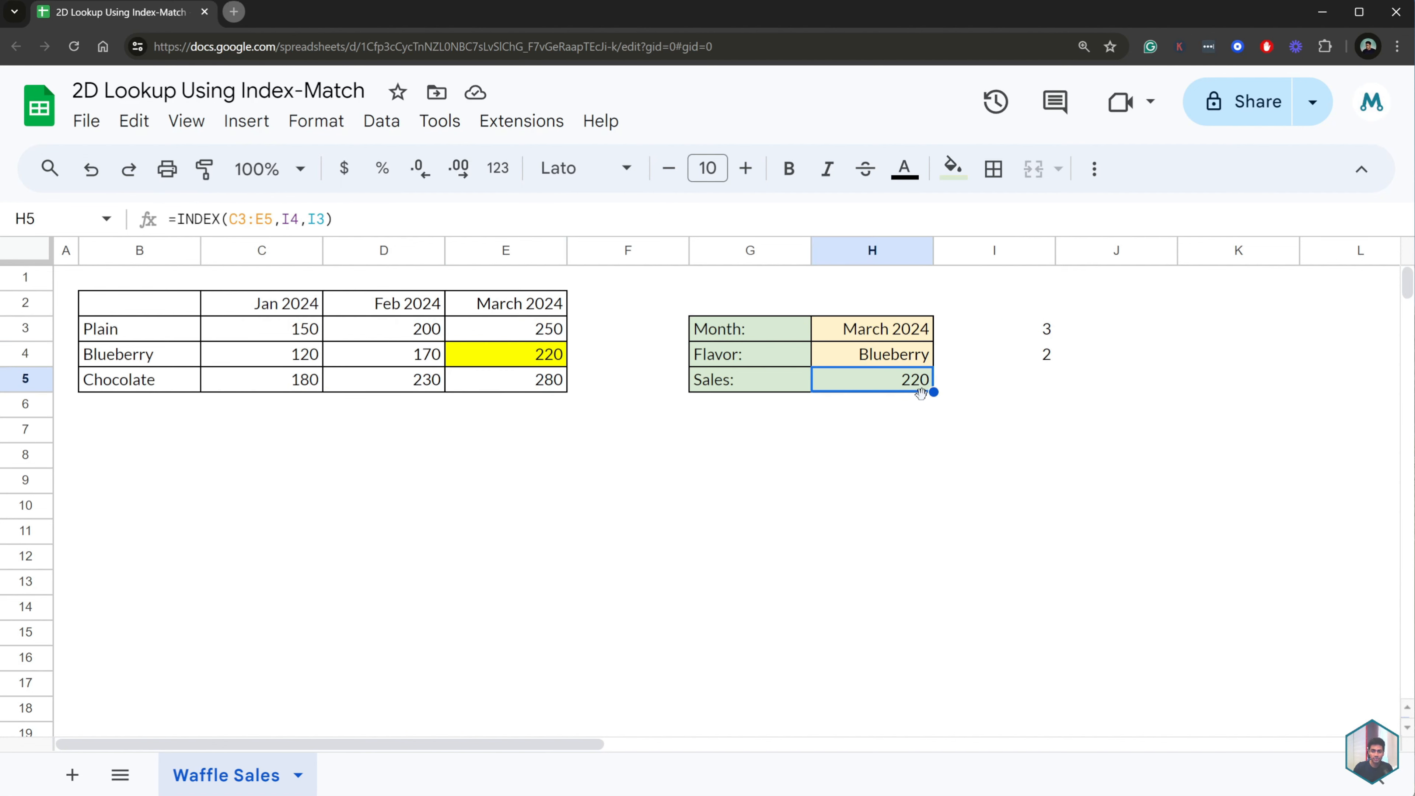
pyautogui.click(161, 362)
pyautogui.click(557, 360)
pyautogui.moveTo(541, 305); pyautogui.dragTo(549, 352)
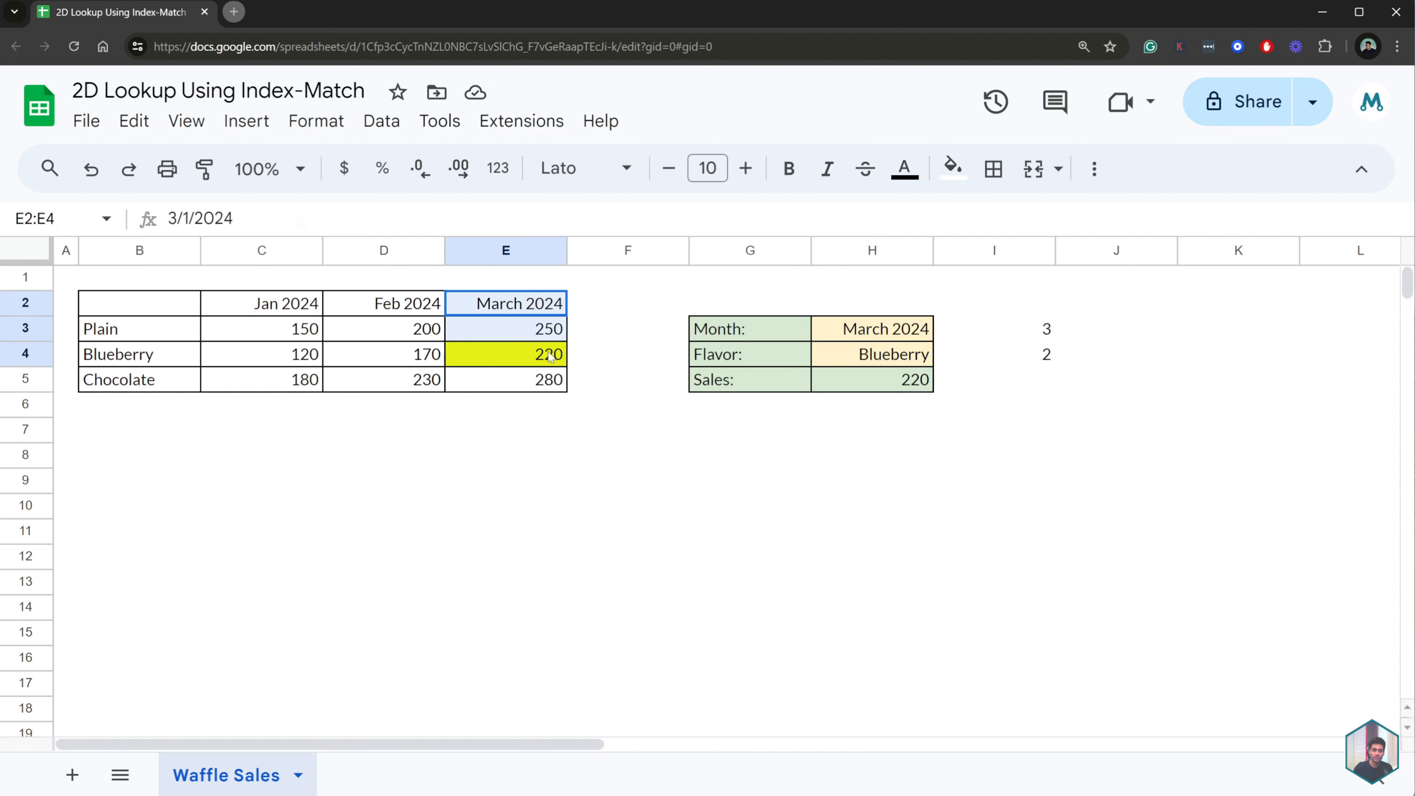
pyautogui.click(874, 380)
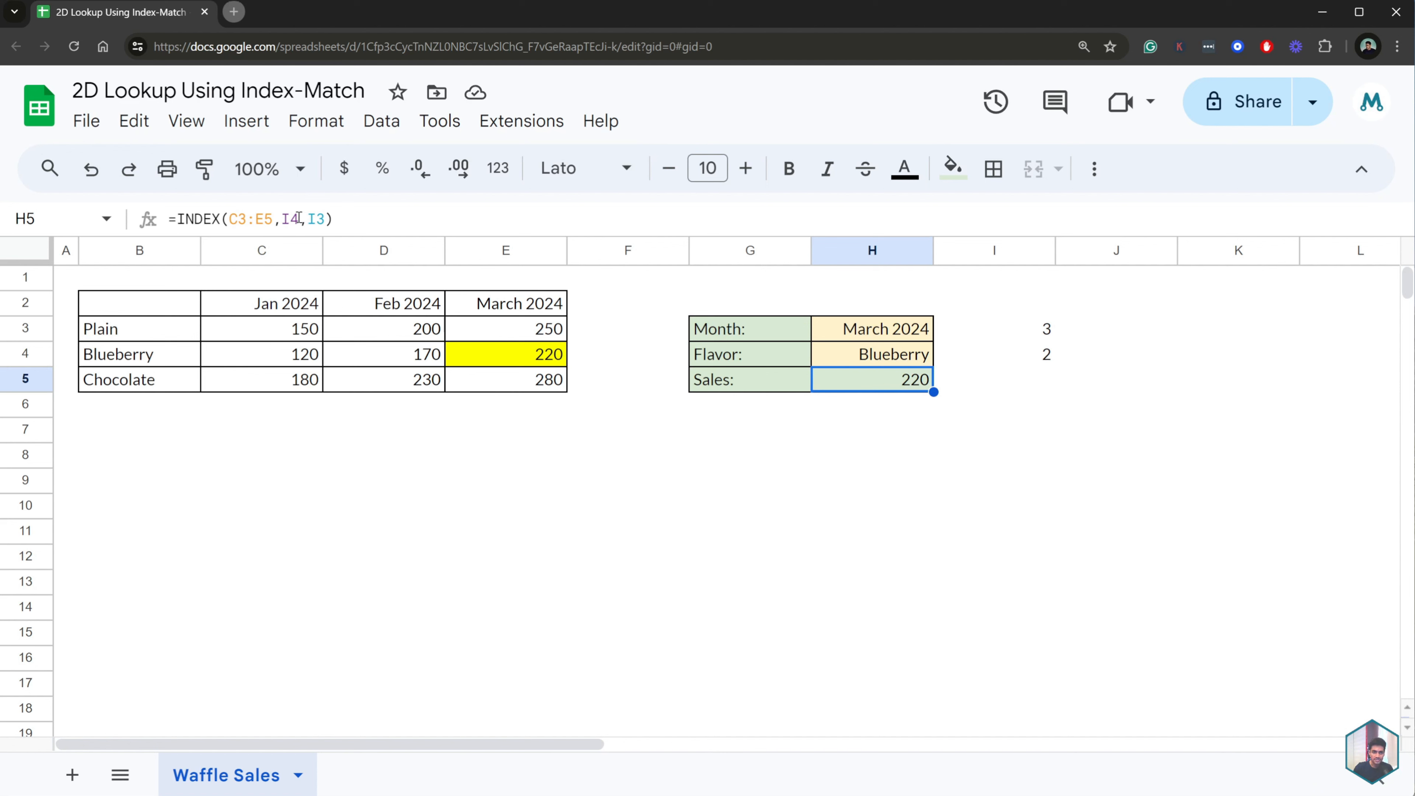
pyautogui.moveTo(298, 217); pyautogui.dragTo(282, 218)
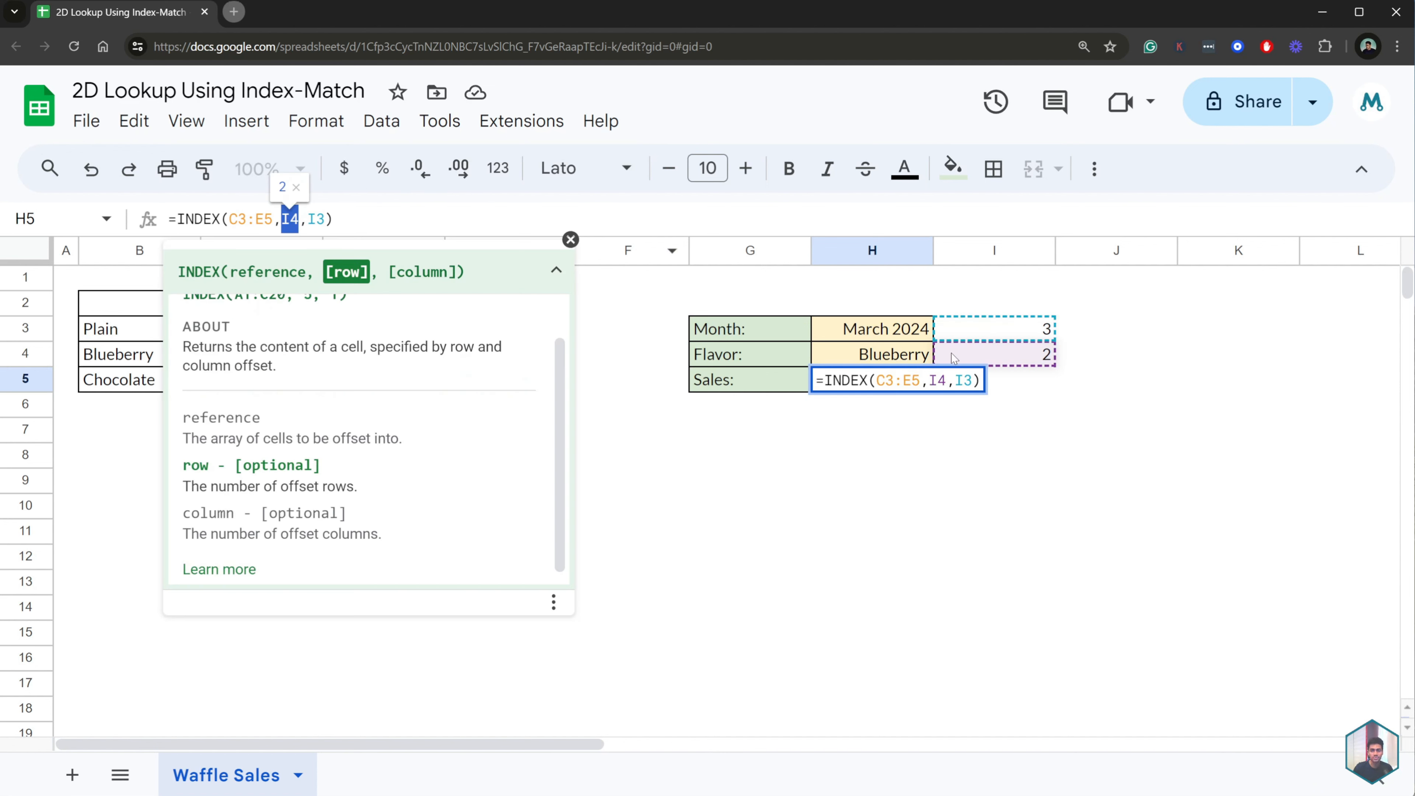
pyautogui.press('Escape')
pyautogui.moveTo(1042, 335); pyautogui.dragTo(1047, 358)
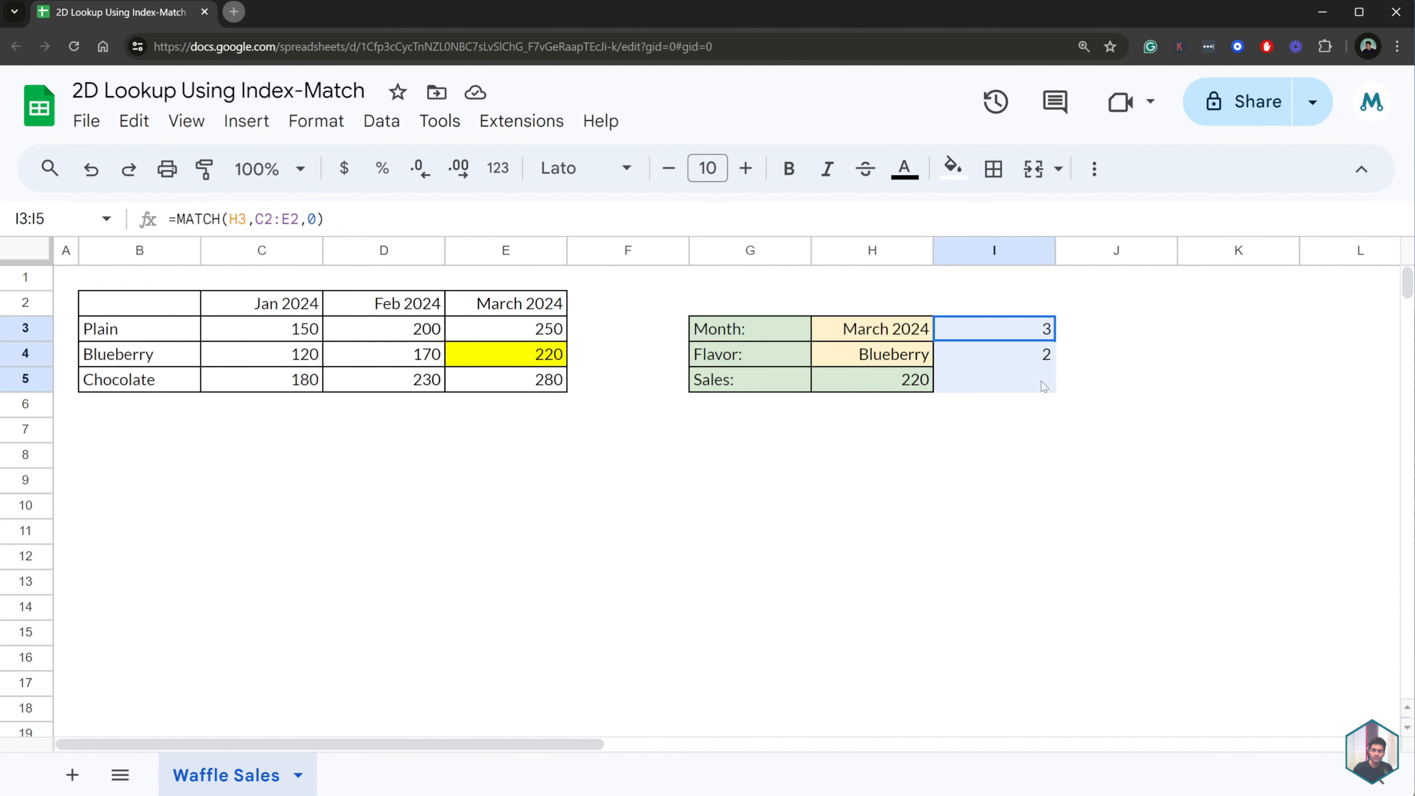
pyautogui.click(1054, 406)
# - Replace the I3 reference in H5's INDEX formula with MATCH(H3,C2:E2,0), copied from the formula in I3
pyautogui.click(1042, 335)
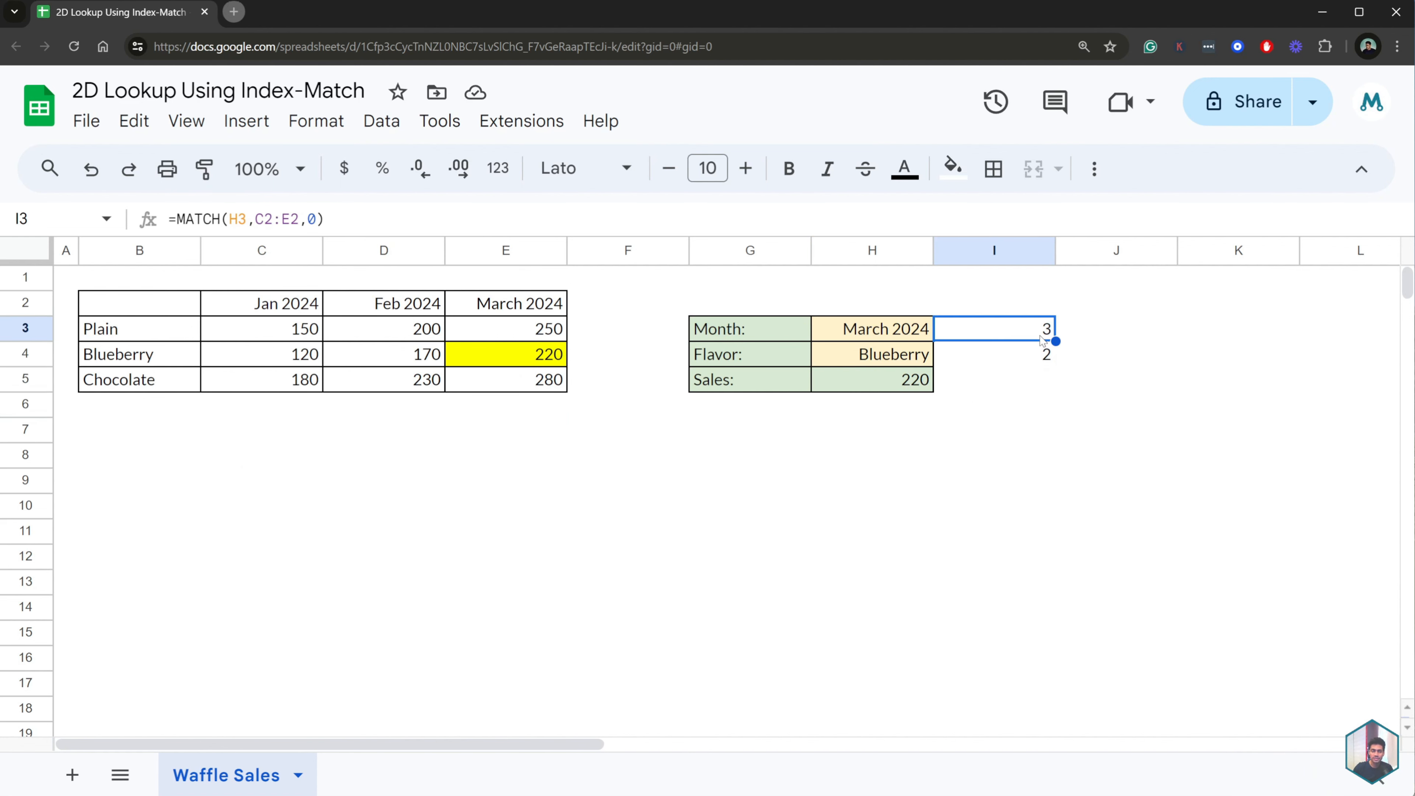
pyautogui.moveTo(324, 219); pyautogui.dragTo(187, 218)
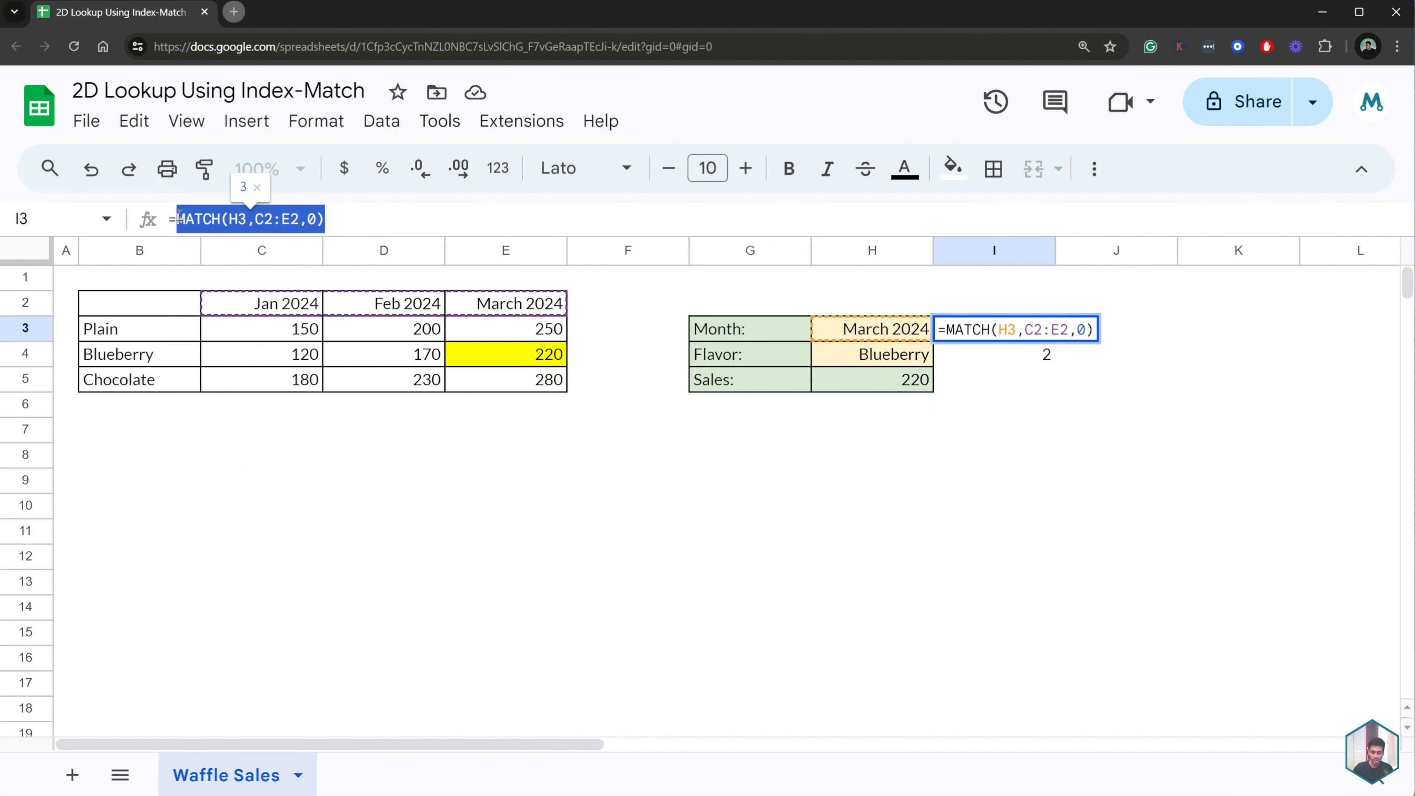
pyautogui.press('Return')
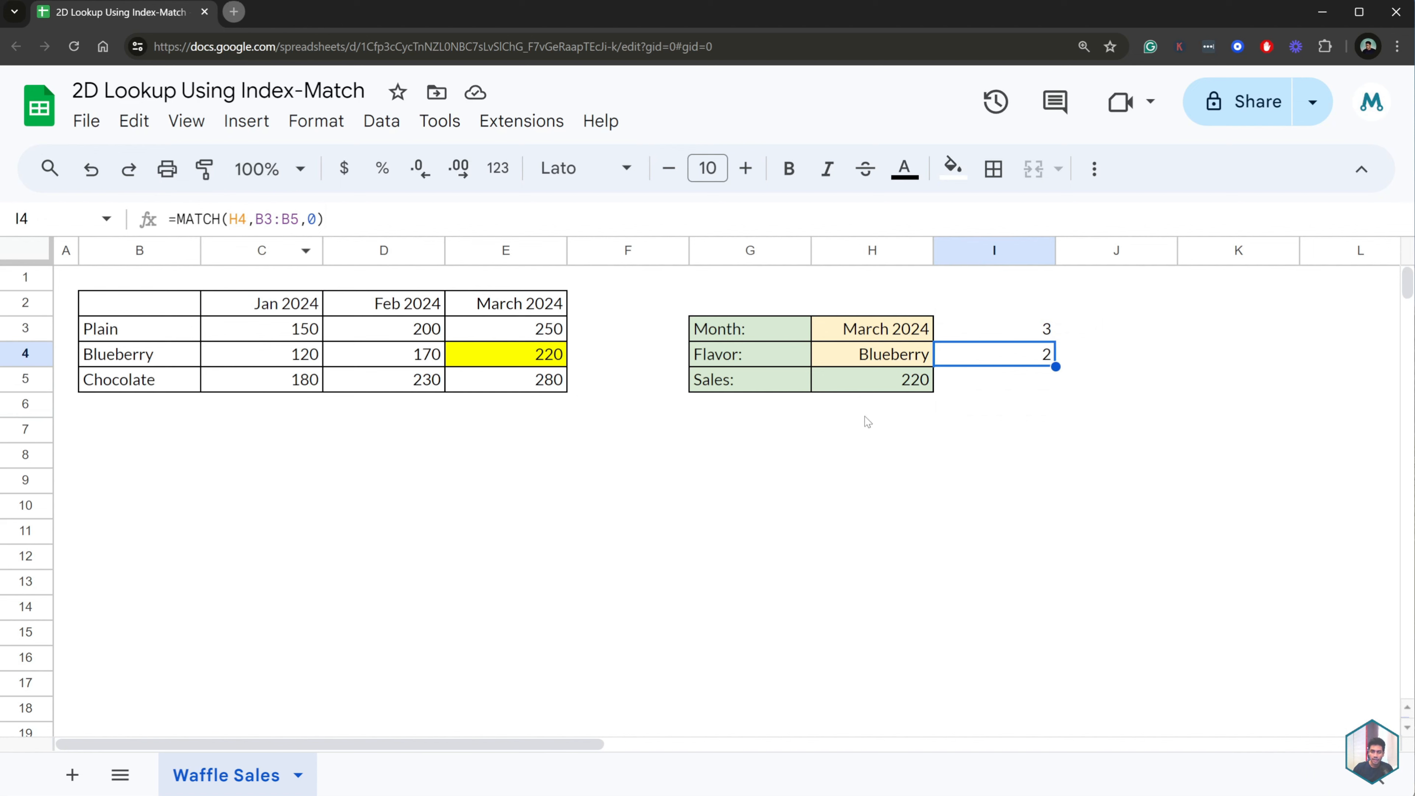
pyautogui.click(887, 387)
pyautogui.doubleClick(320, 219)
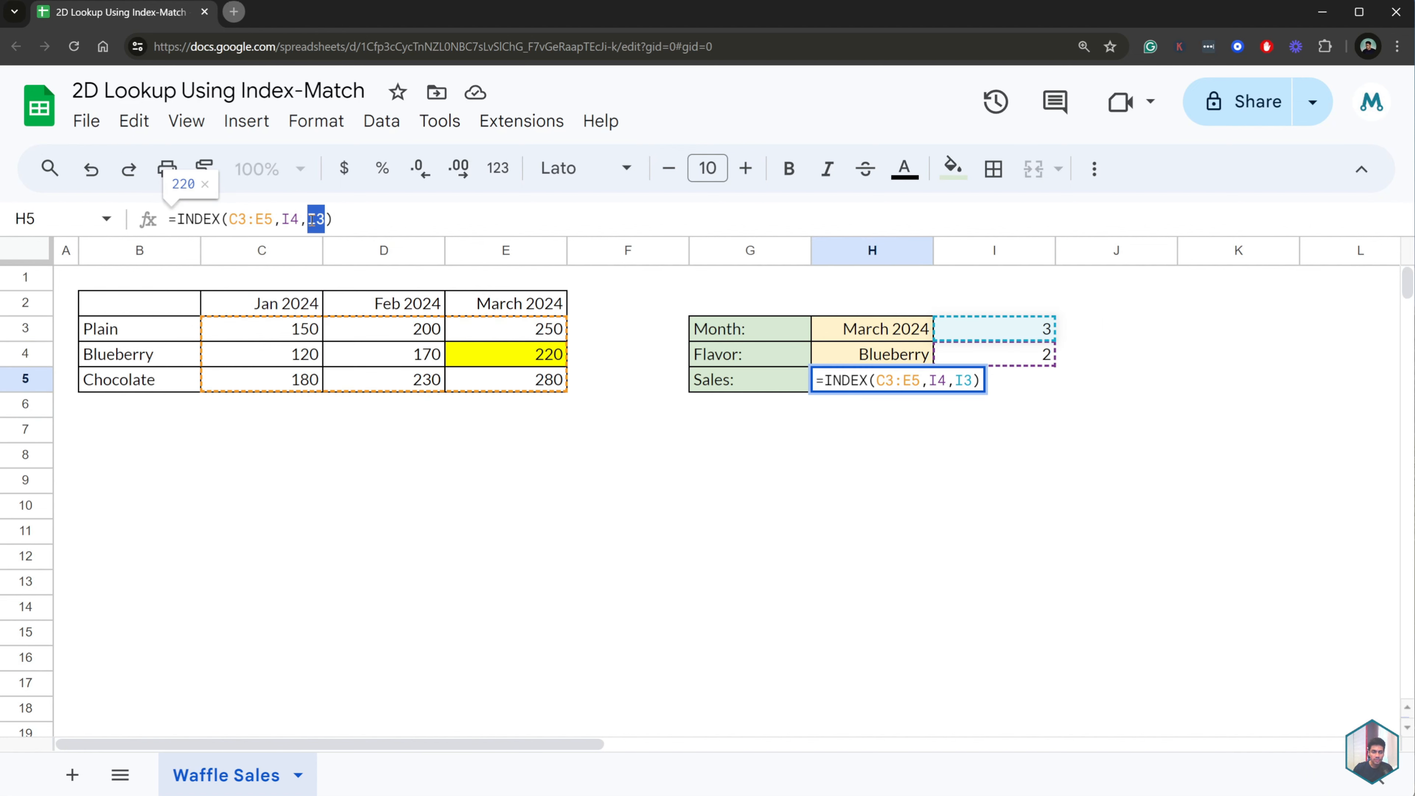
pyautogui.hotkey('ctrl', 'v')
pyautogui.press('Return')
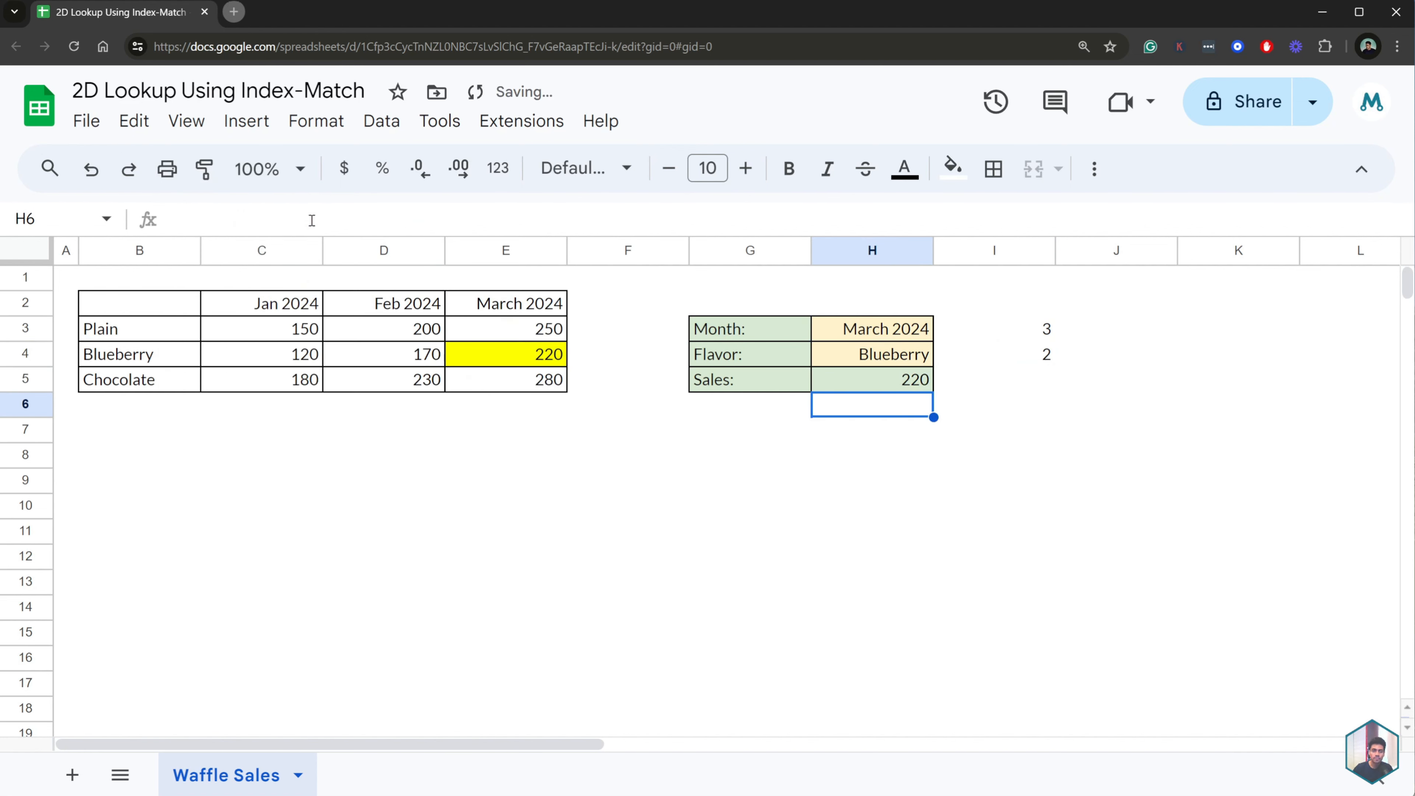
# - Replace the I4 reference in H5's INDEX formula with MATCH(H4,B3:B5,0), copied from the formula in I4
pyautogui.click(1029, 357)
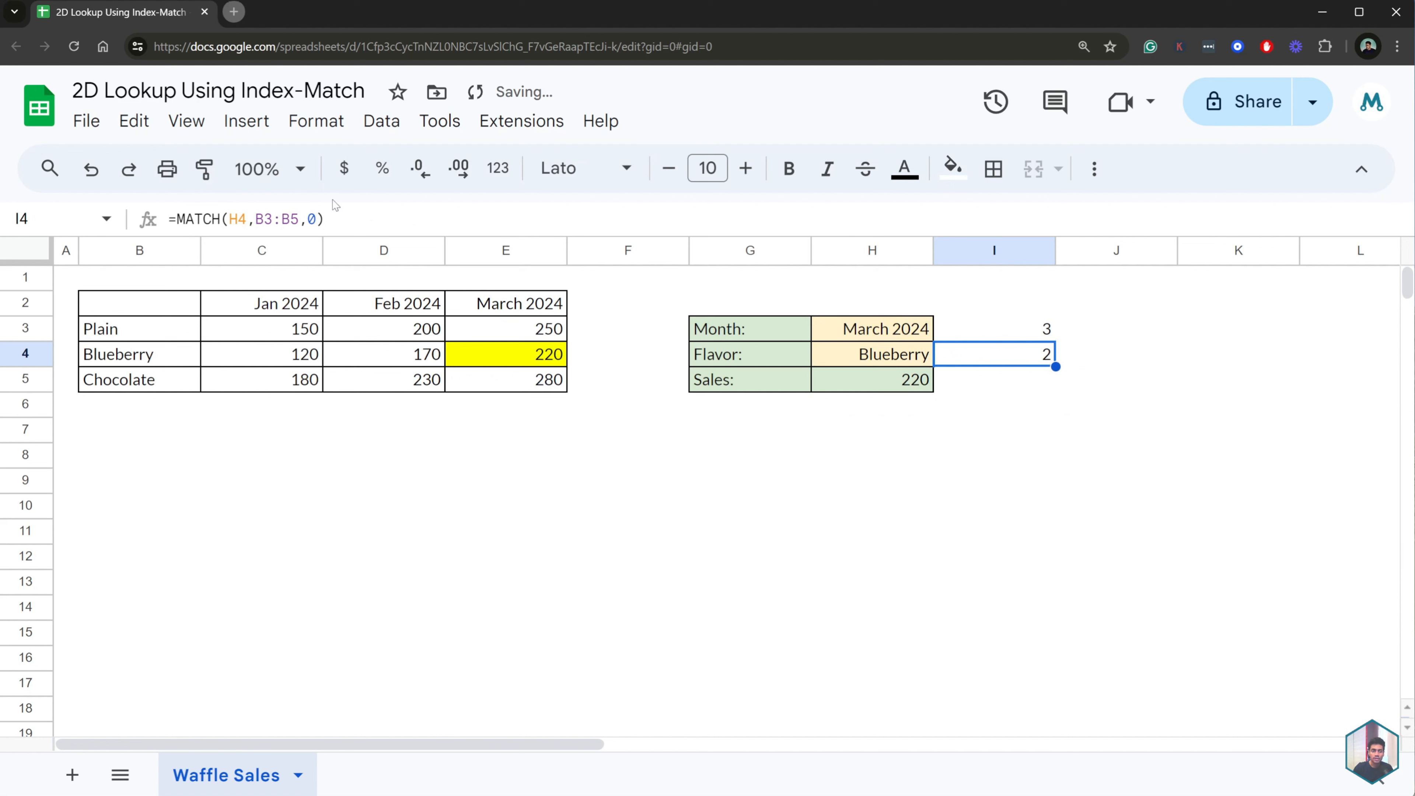
pyautogui.moveTo(325, 218); pyautogui.dragTo(179, 206)
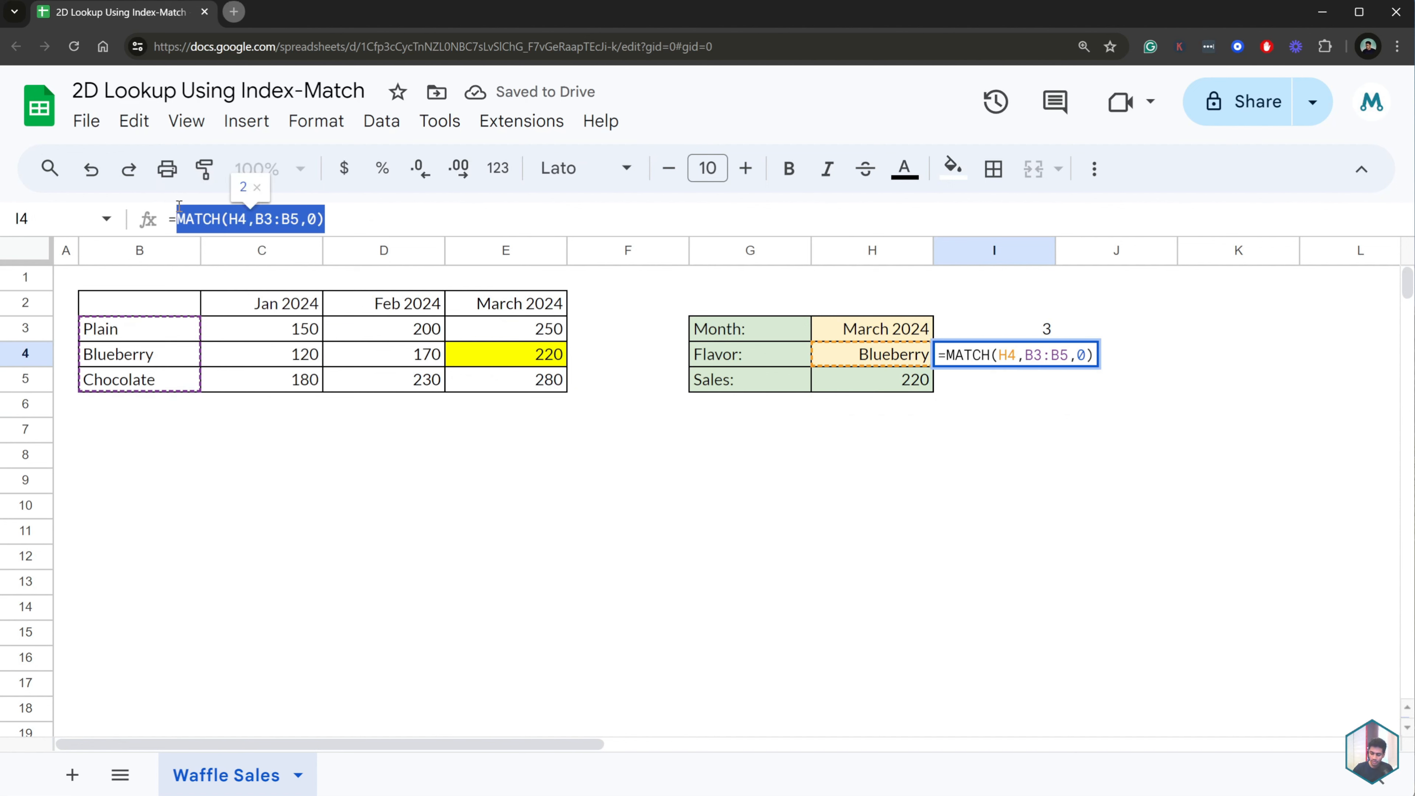
pyautogui.press('Return')
pyautogui.click(869, 374)
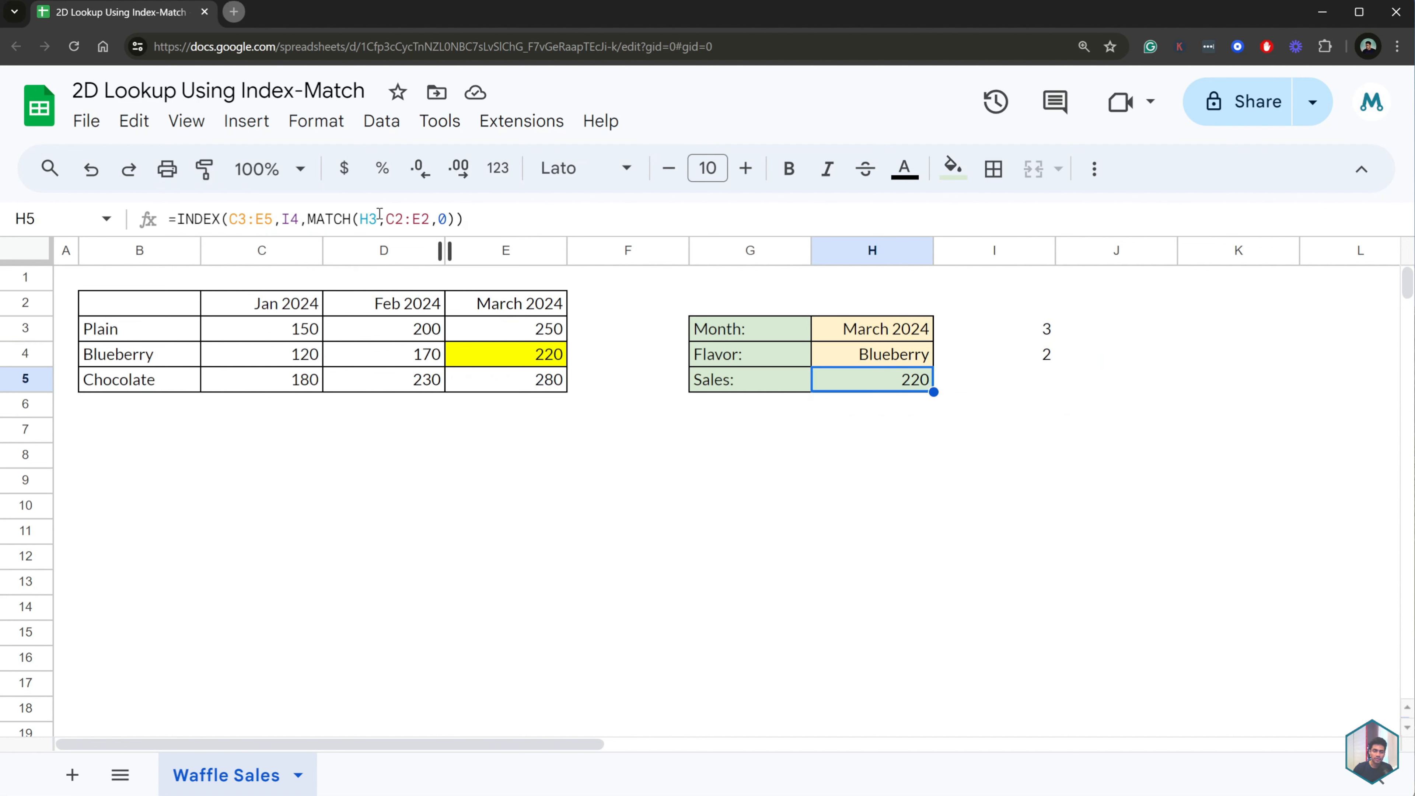
pyautogui.doubleClick(300, 218)
pyautogui.press('Return')
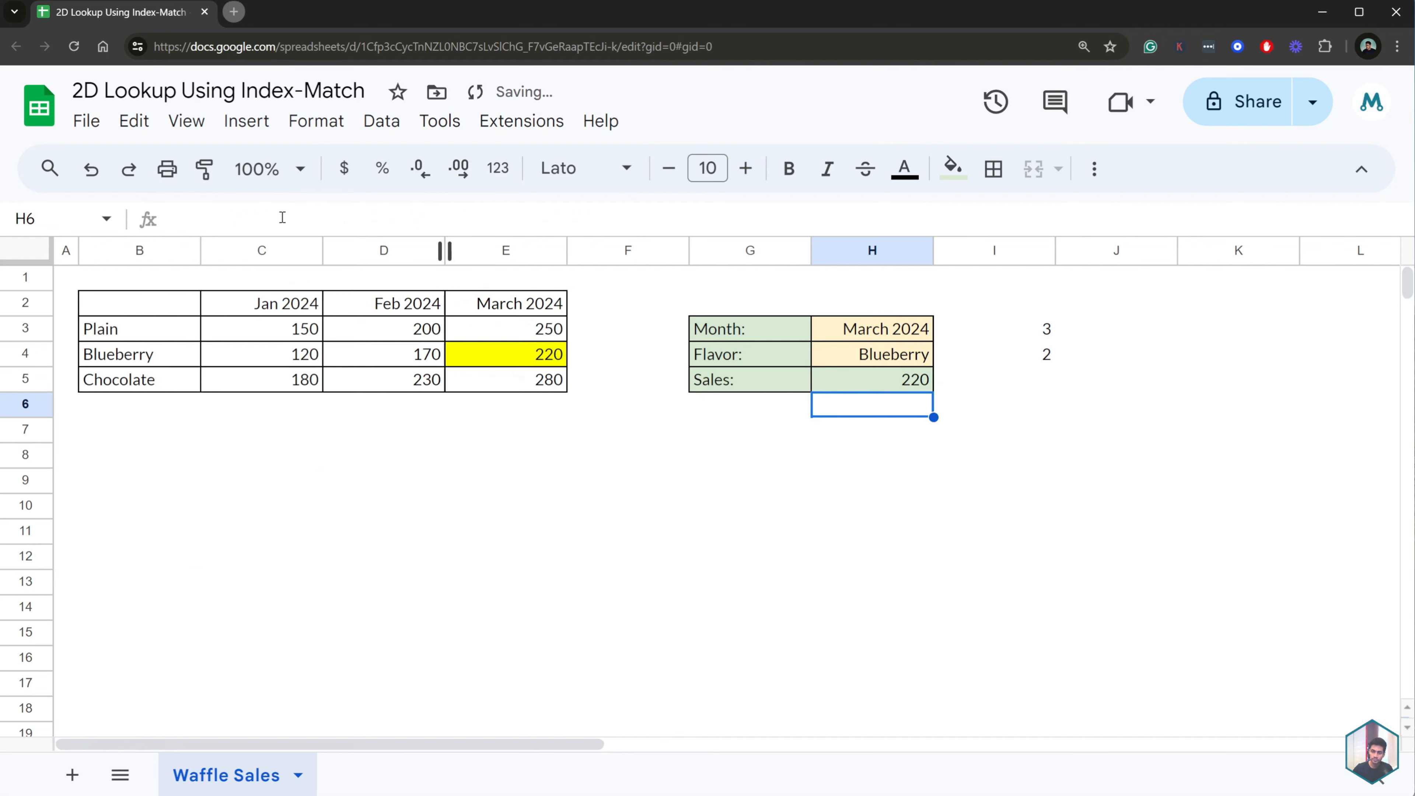
# - Delete the helper match formulas in I3:I4 and review the complete INDEX-MATCH formula in Sales cell H5
pyautogui.moveTo(1039, 335); pyautogui.dragTo(1042, 368)
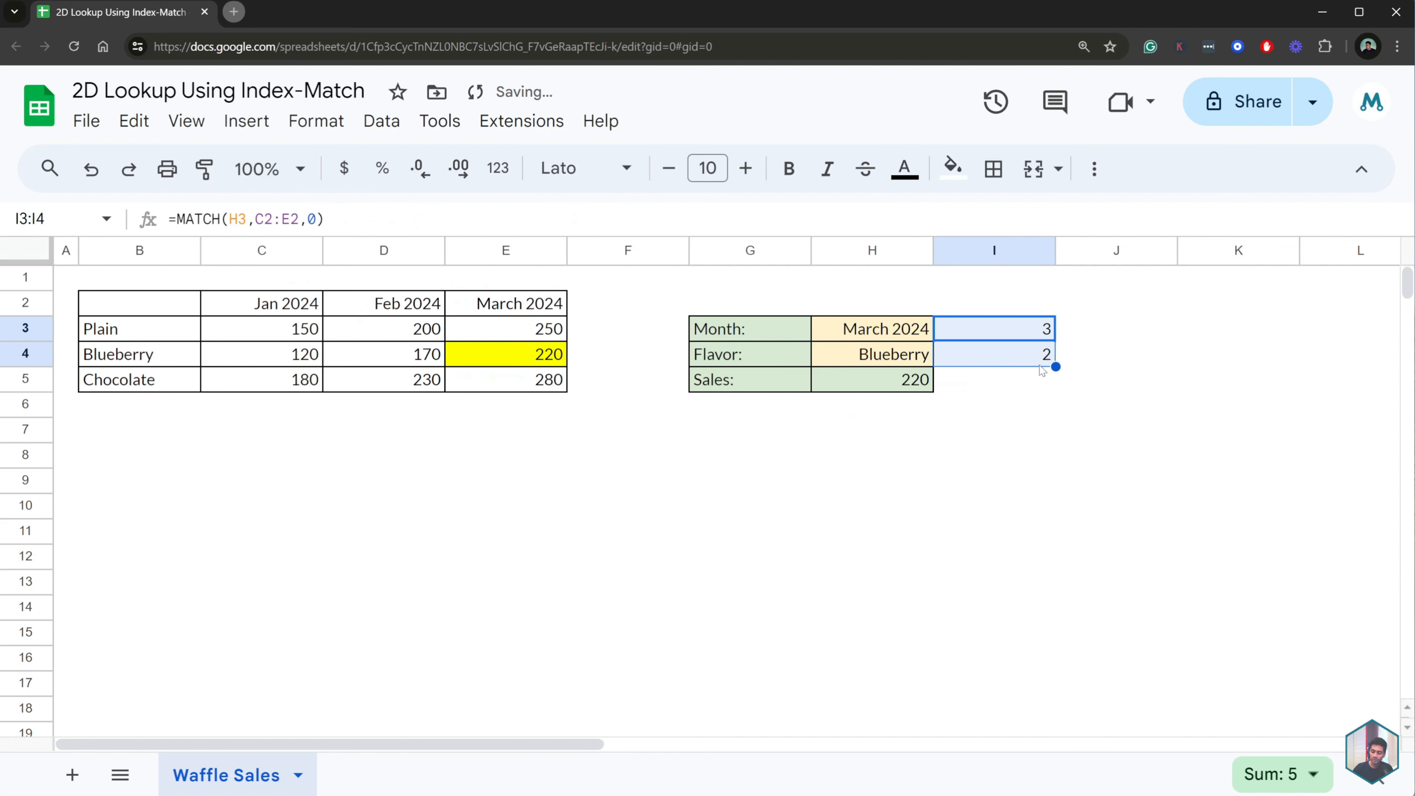
pyautogui.press('Delete')
pyautogui.click(905, 379)
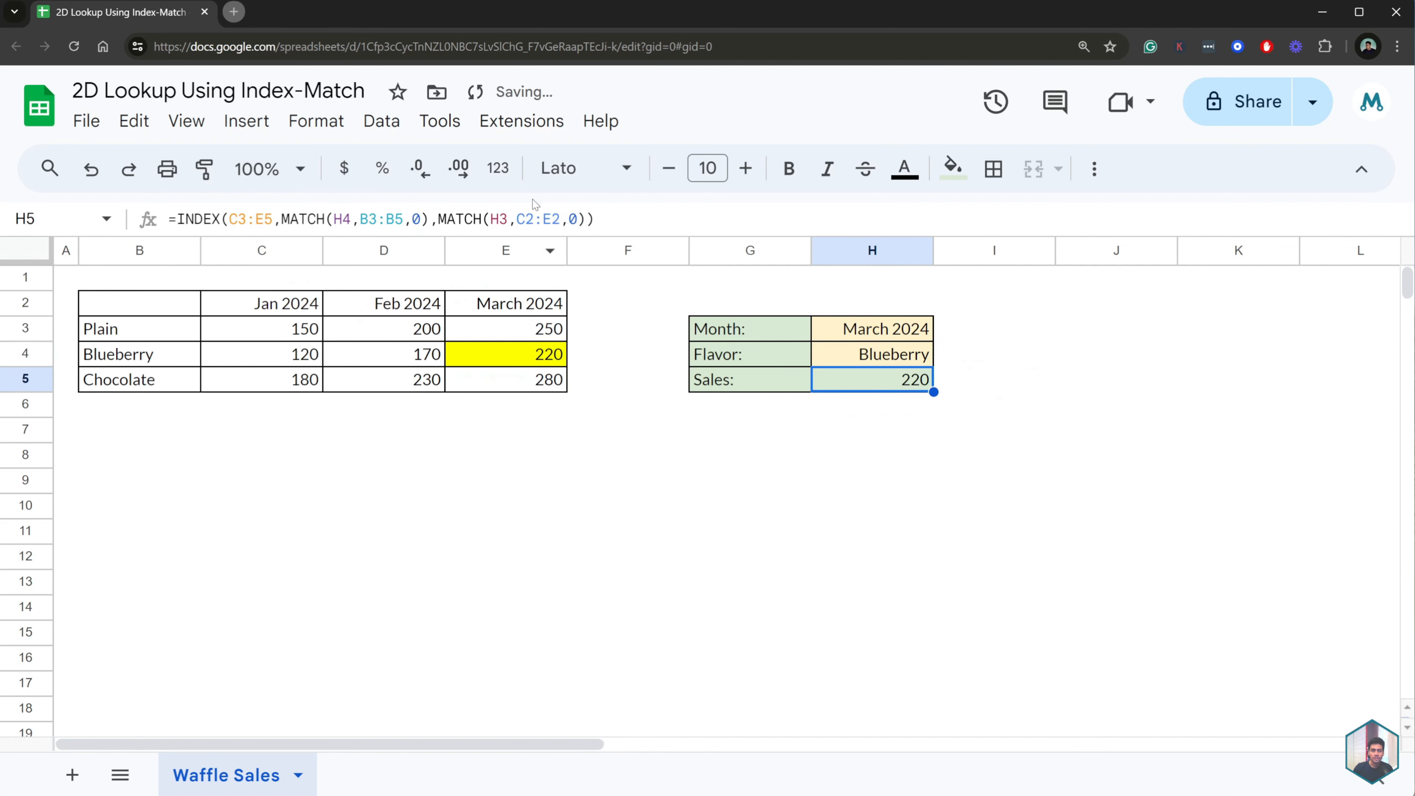
pyautogui.moveTo(605, 218); pyautogui.dragTo(168, 218)
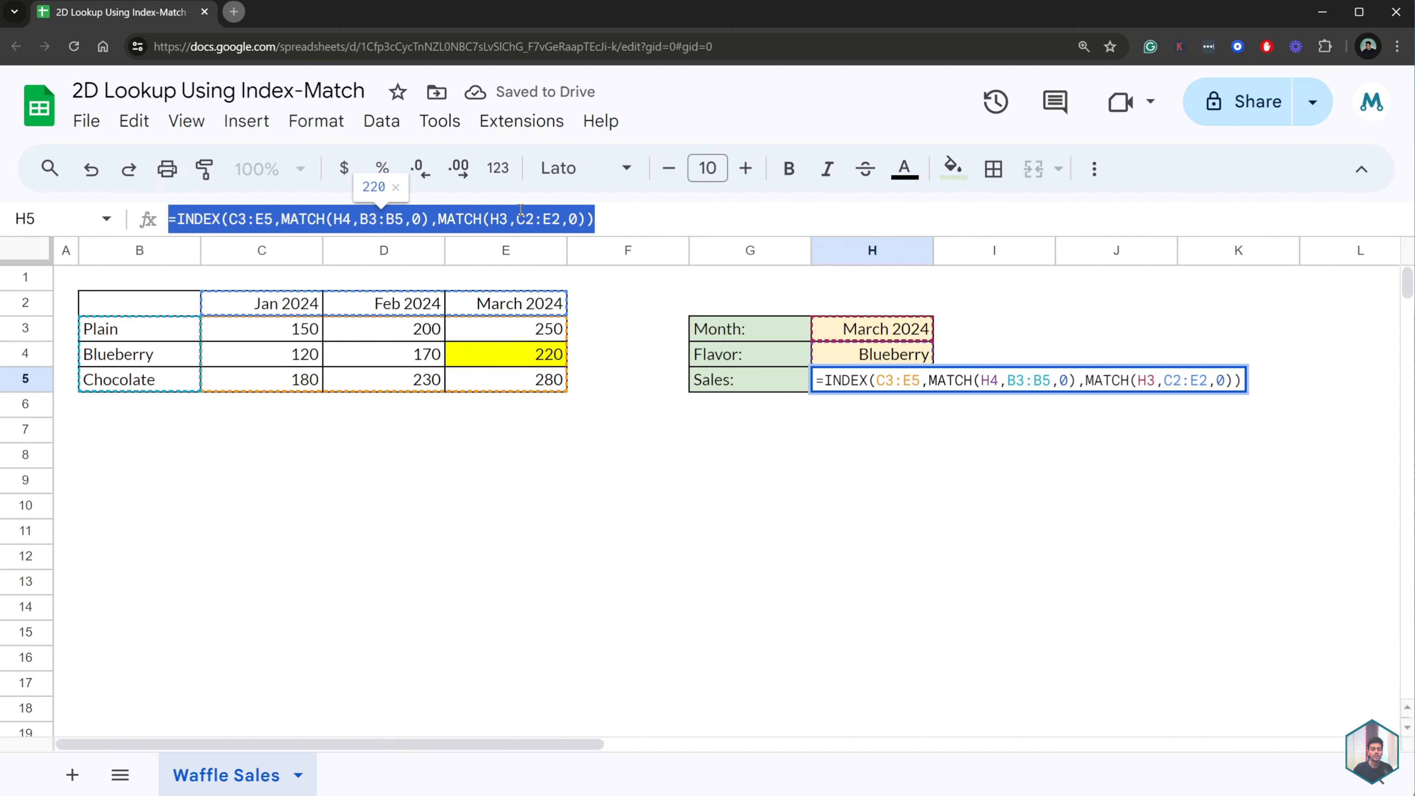
pyautogui.click(653, 215)
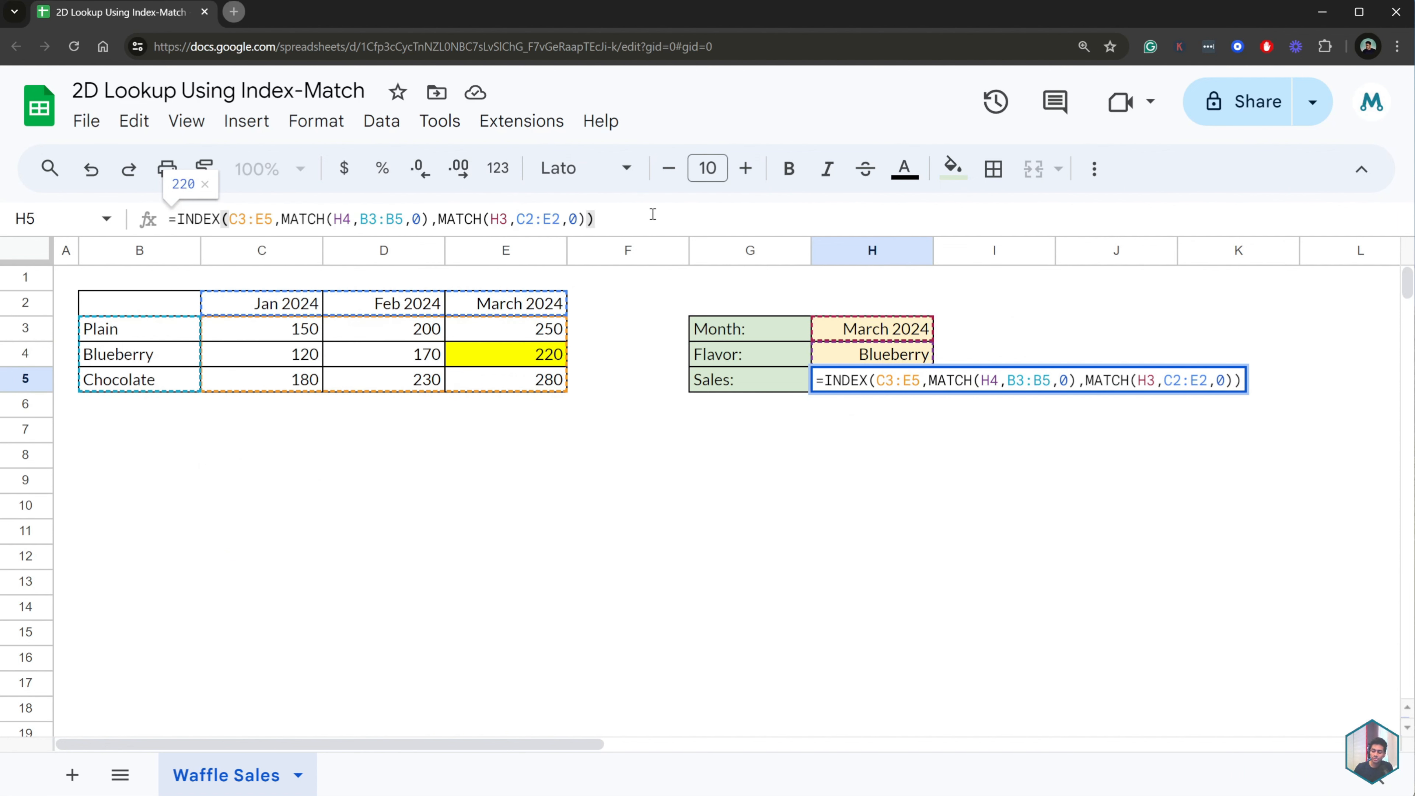
pyautogui.press('Return')
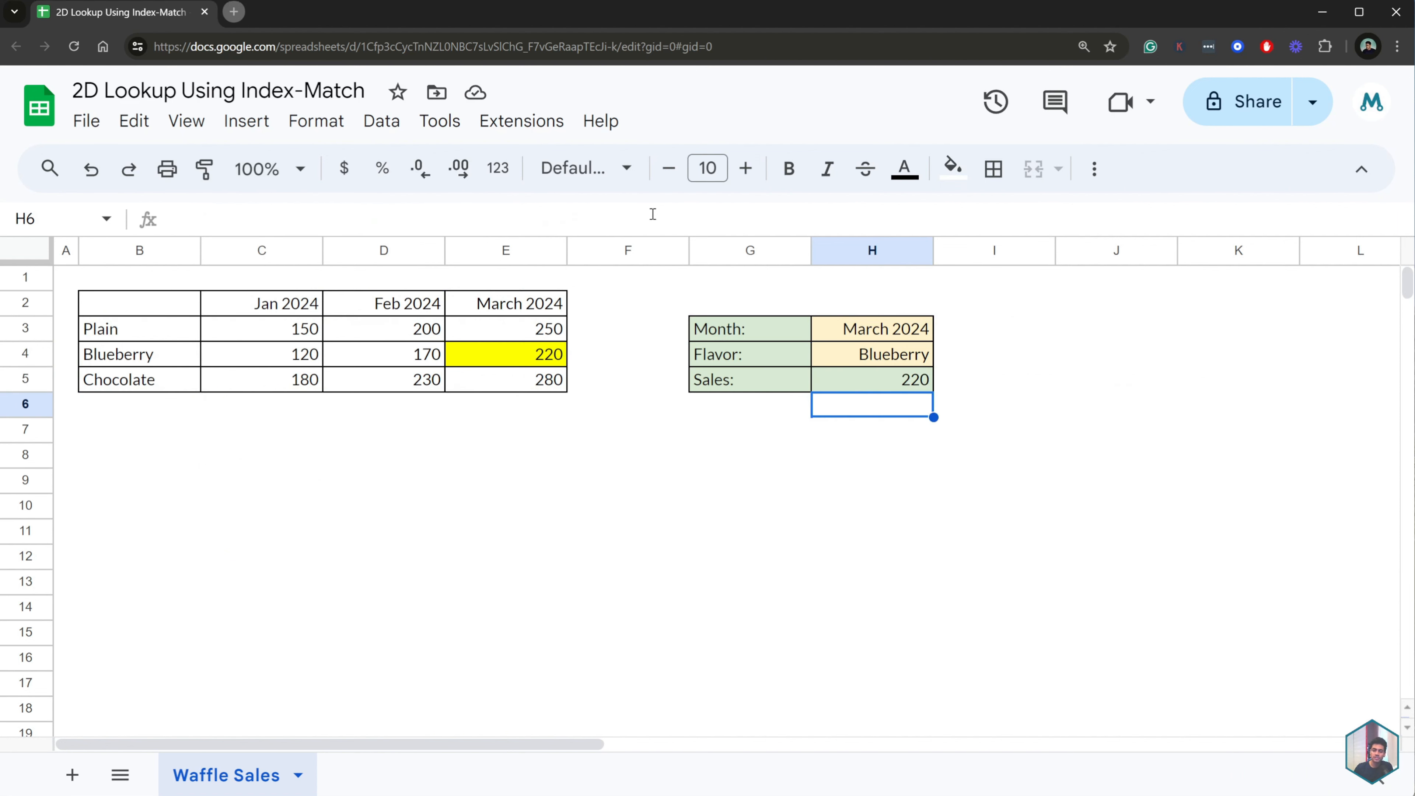
# - Clear the sales formula in H5 and restore it, and examine the whole data table B2:E5
pyautogui.click(915, 386)
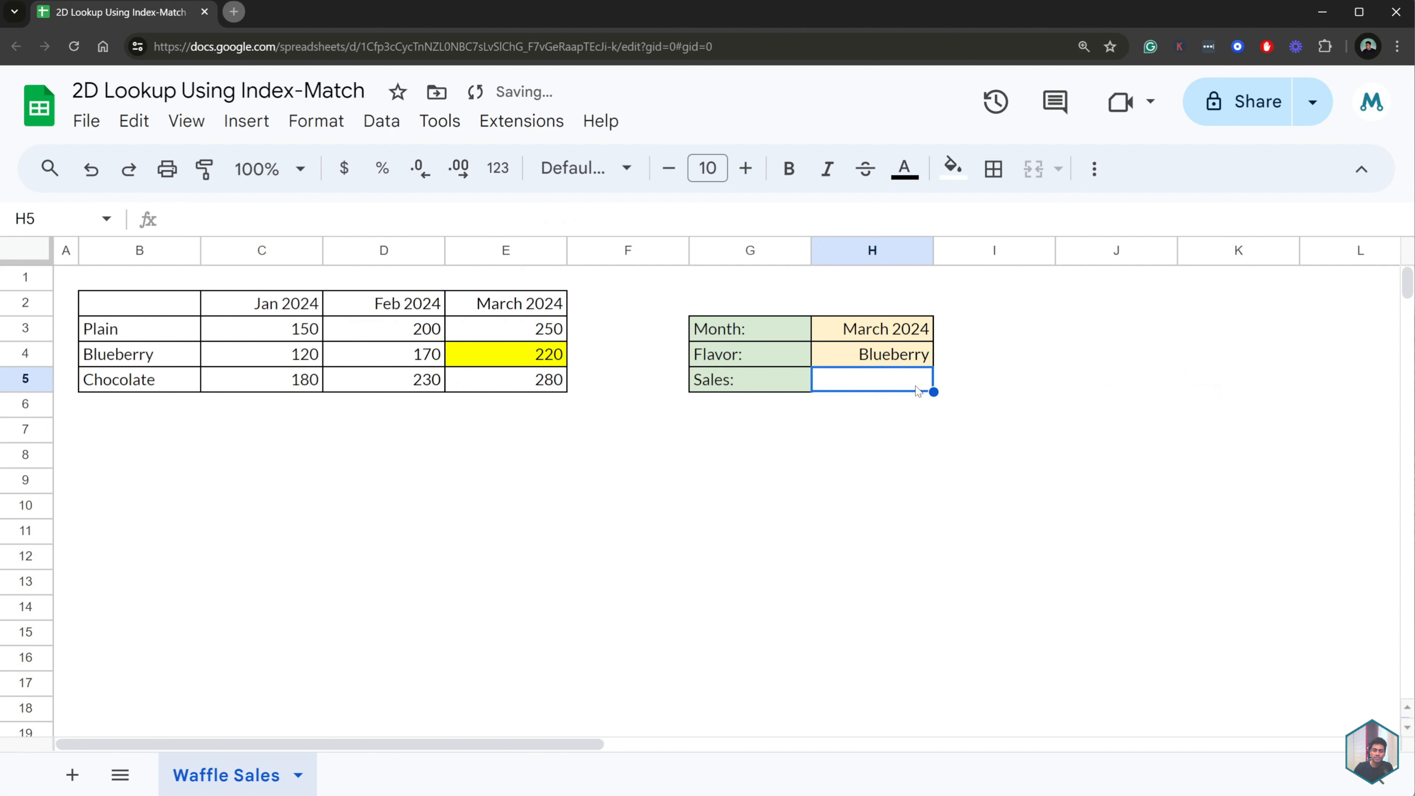
pyautogui.click(921, 427)
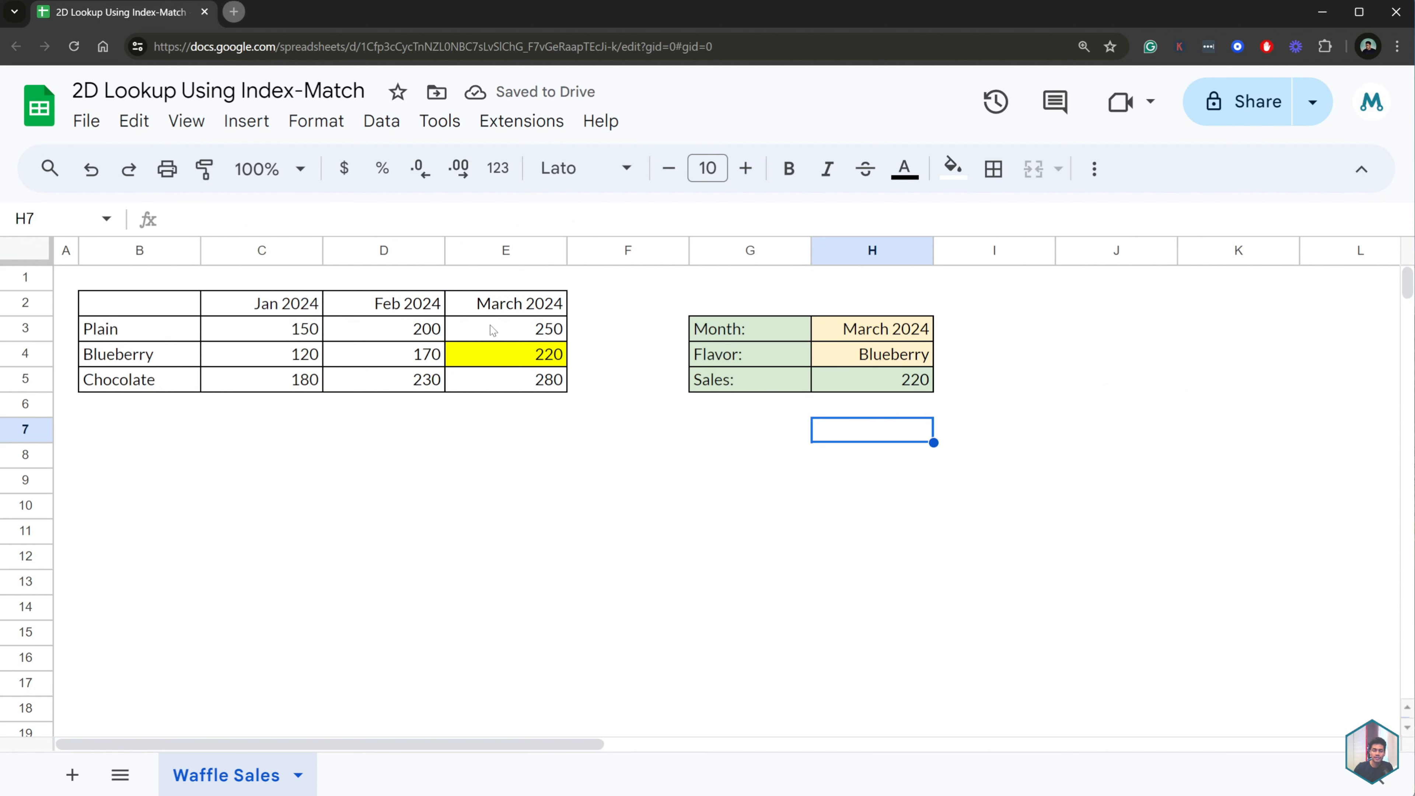
pyautogui.moveTo(195, 312); pyautogui.dragTo(559, 390)
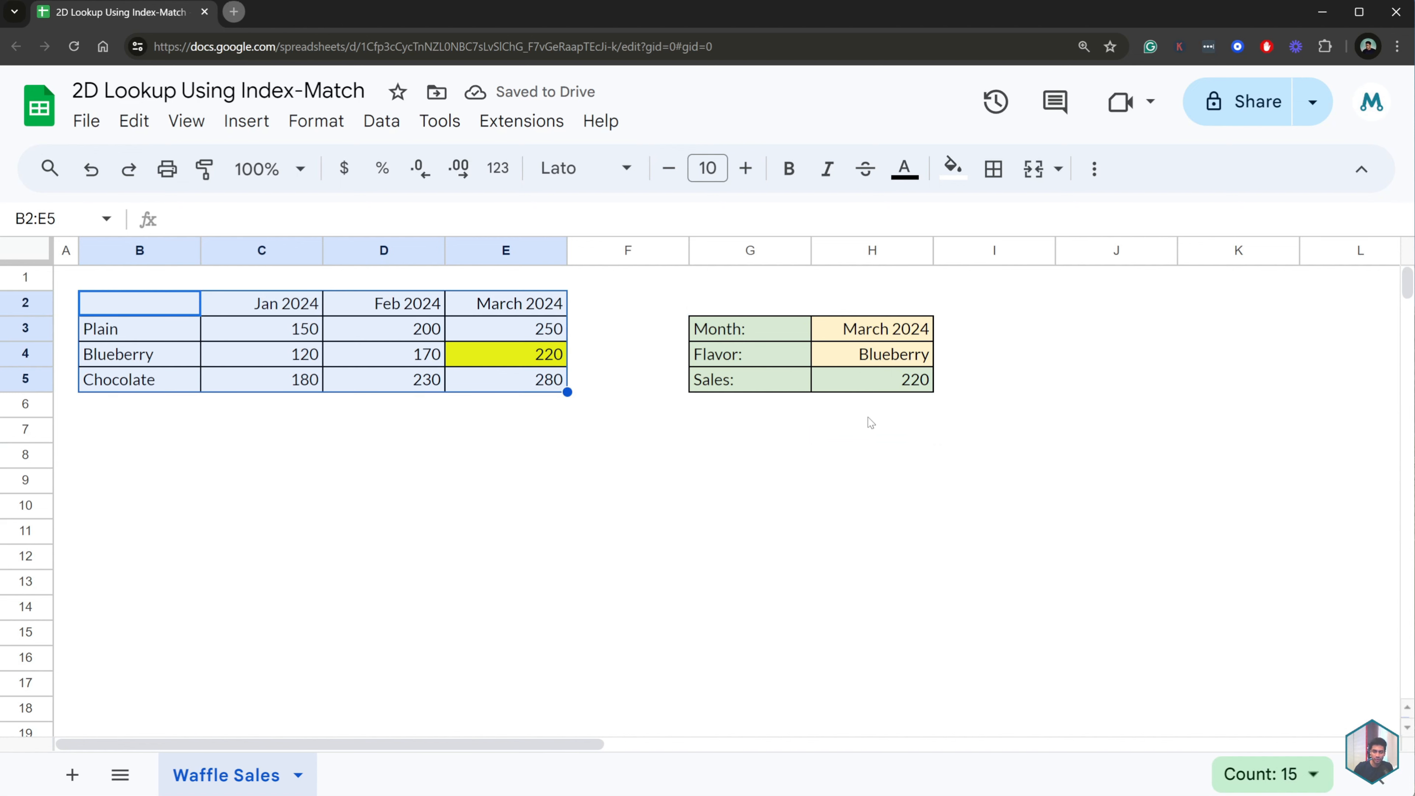
pyautogui.click(902, 430)
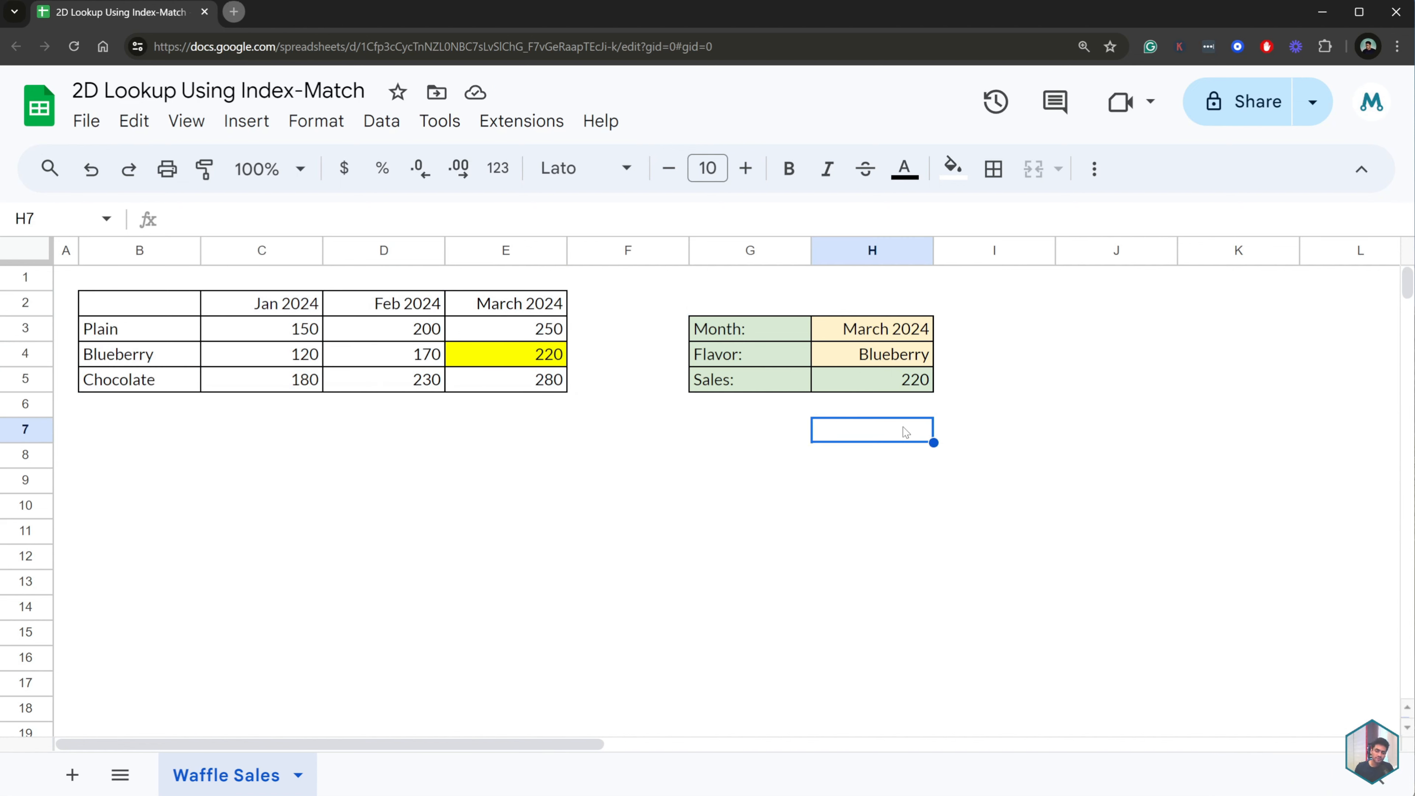